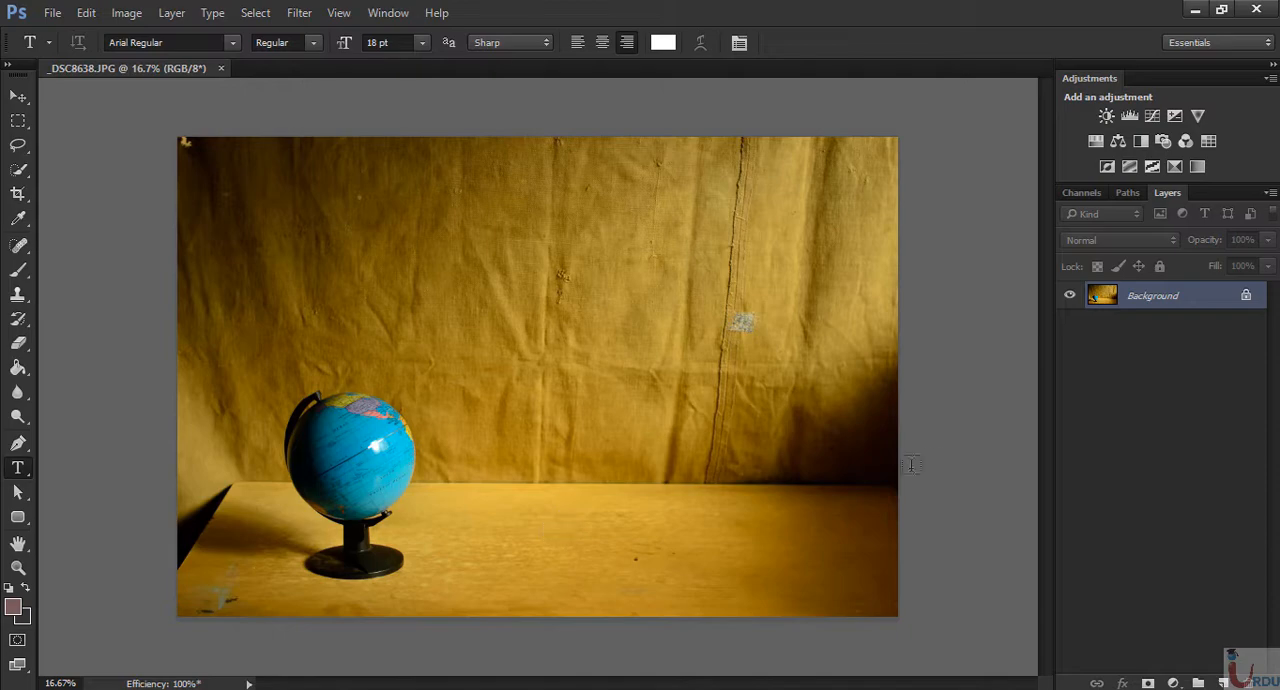
# - Try a visible white text watermark with the photographer's name in the photo's lower-right corner, and delete its text layer
pyautogui.write('FIROZ K PHOTOGRAPHY')
pyautogui.hotkey('ctrl', 'Return')
pyautogui.click(17, 100)
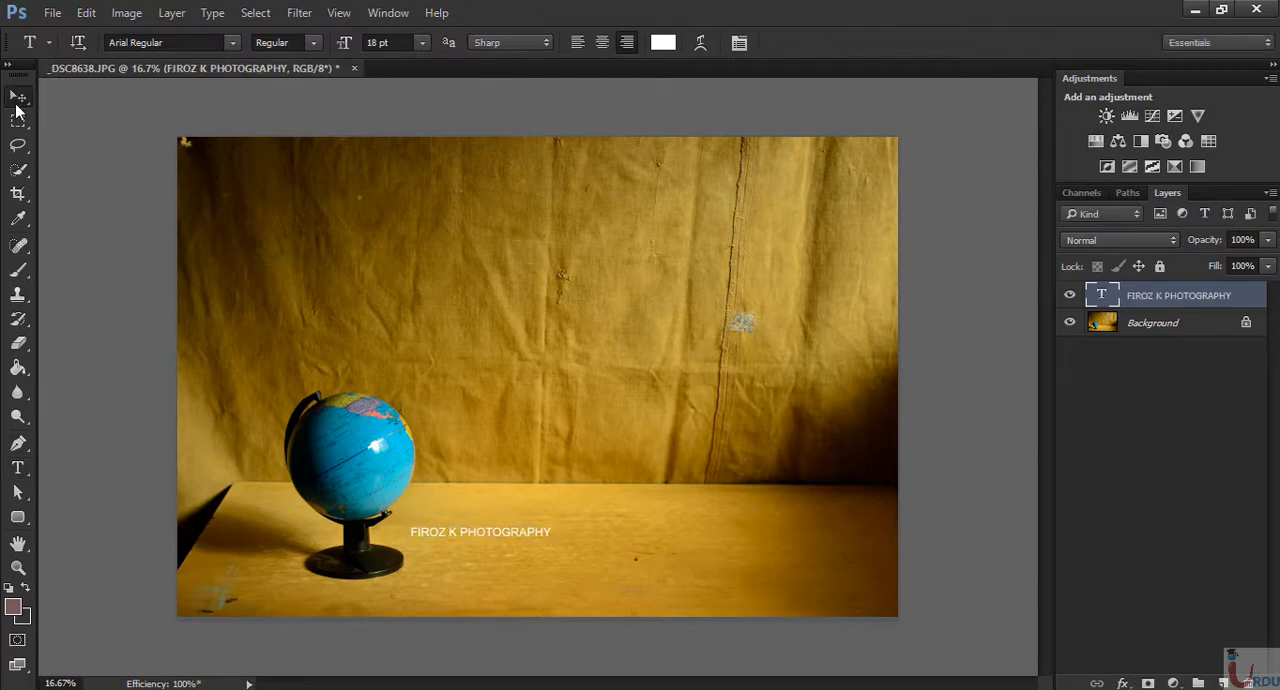
pyautogui.moveTo(521, 532); pyautogui.dragTo(851, 596)
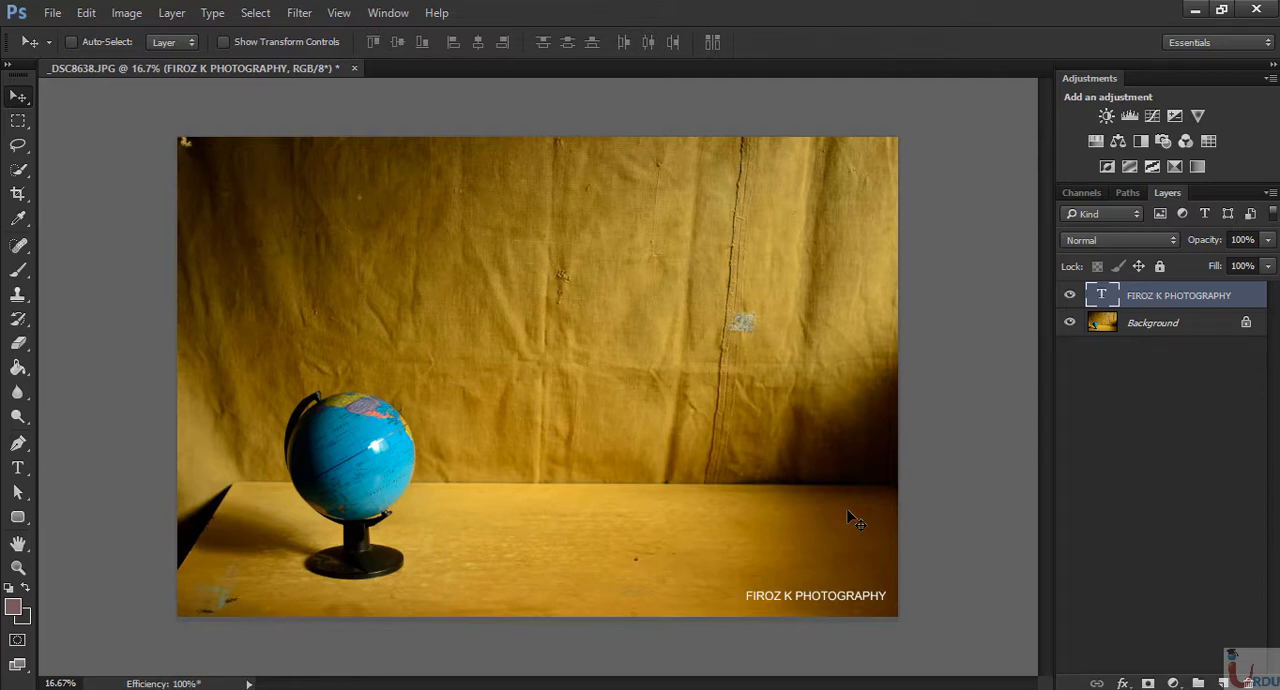
pyautogui.press('Delete')
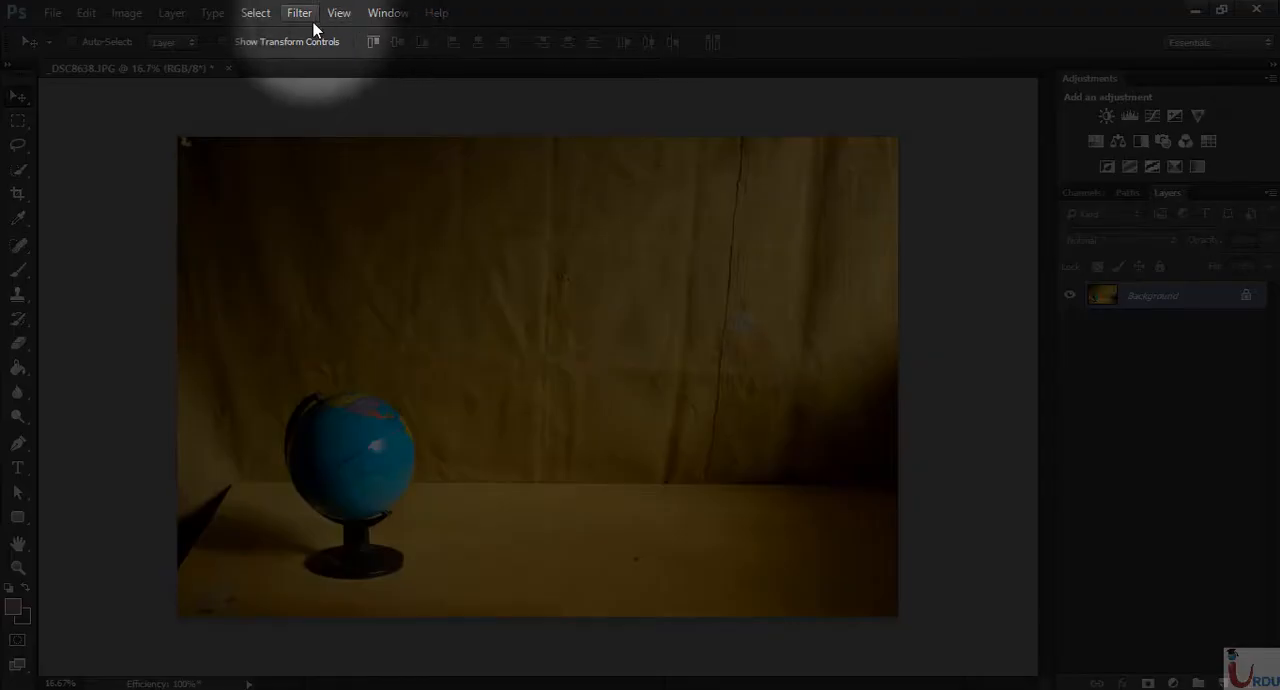
# - Start embedding a Digimarc watermark in the photo and choose Image ID as the image information type
pyautogui.click(305, 18)
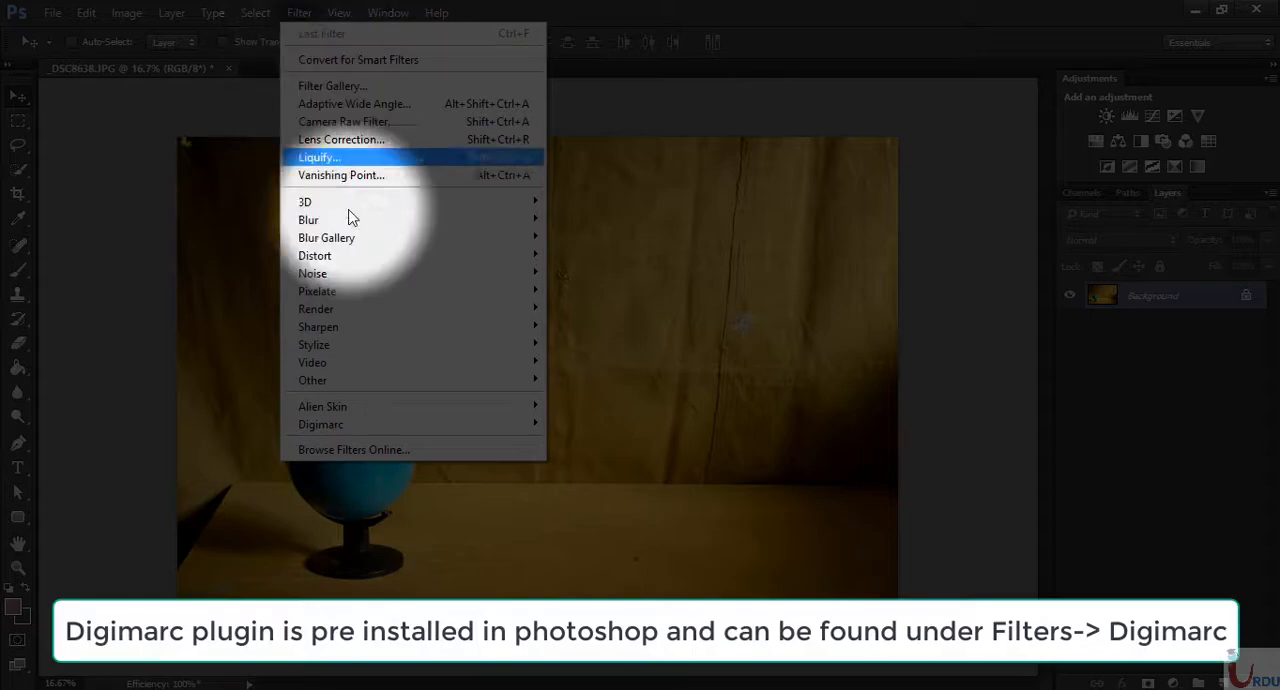
pyautogui.moveTo(386, 428)
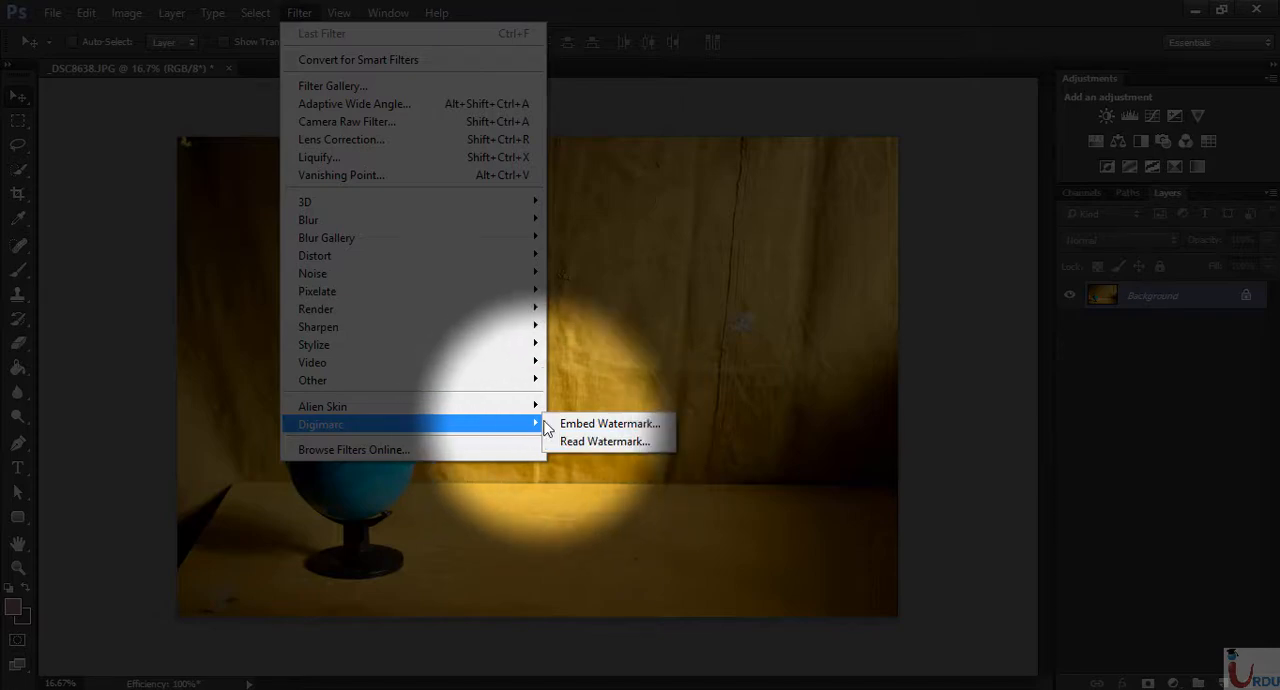
pyautogui.click(662, 425)
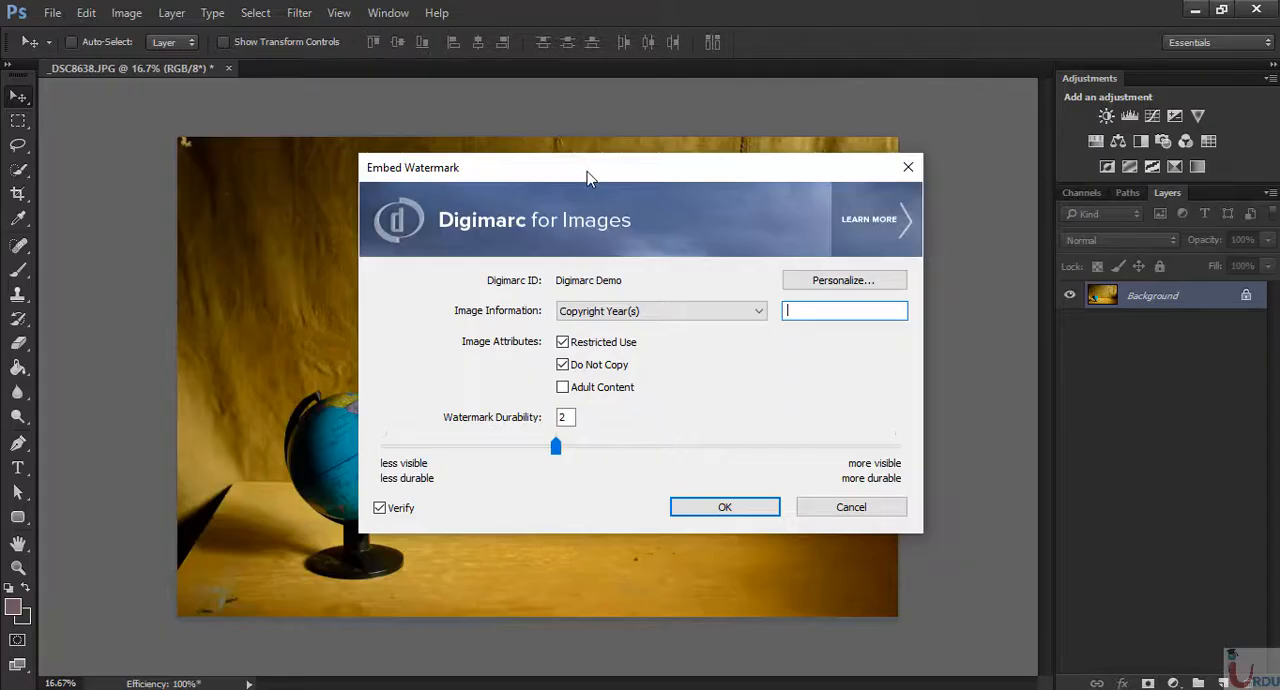
pyautogui.moveTo(587, 176); pyautogui.dragTo(482, 213)
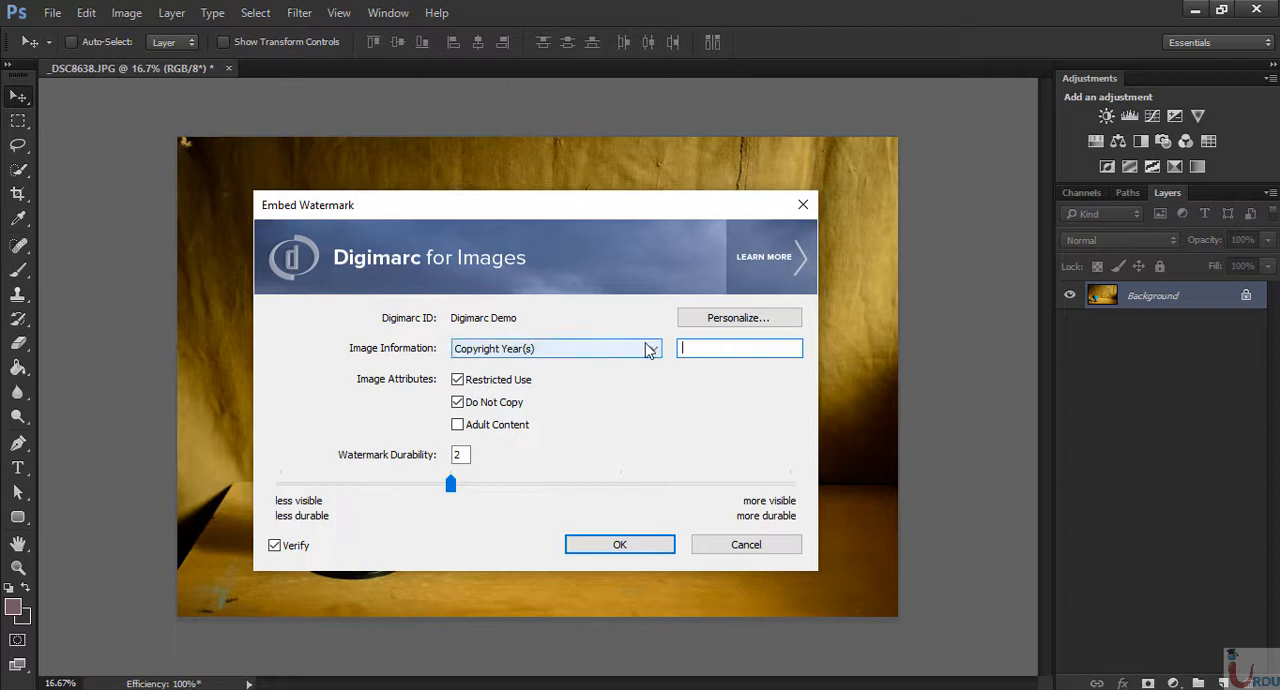
pyautogui.click(556, 350)
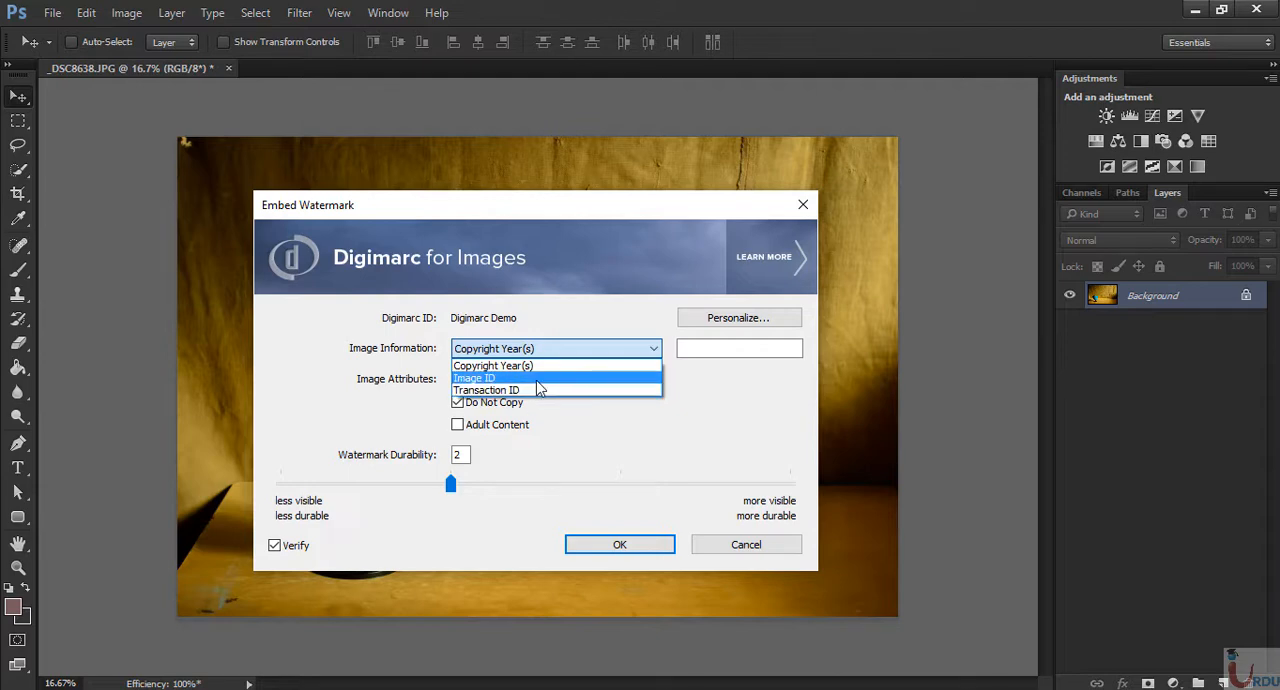
pyautogui.click(537, 381)
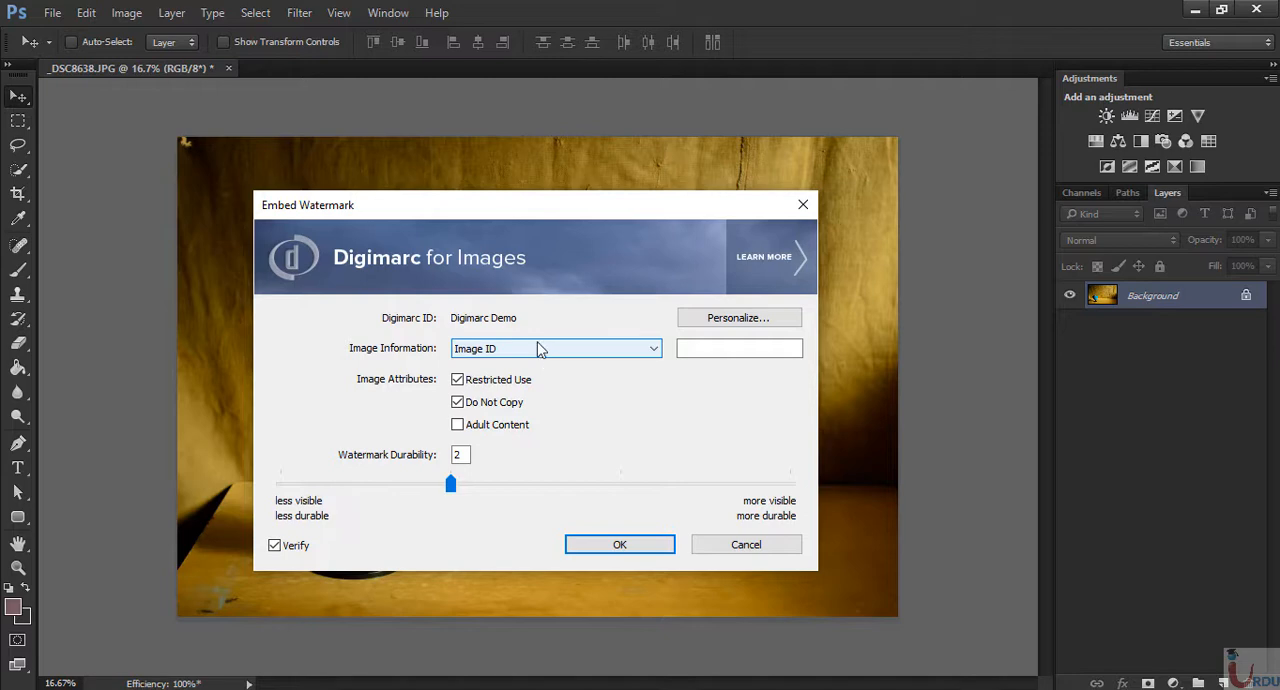
pyautogui.click(693, 353)
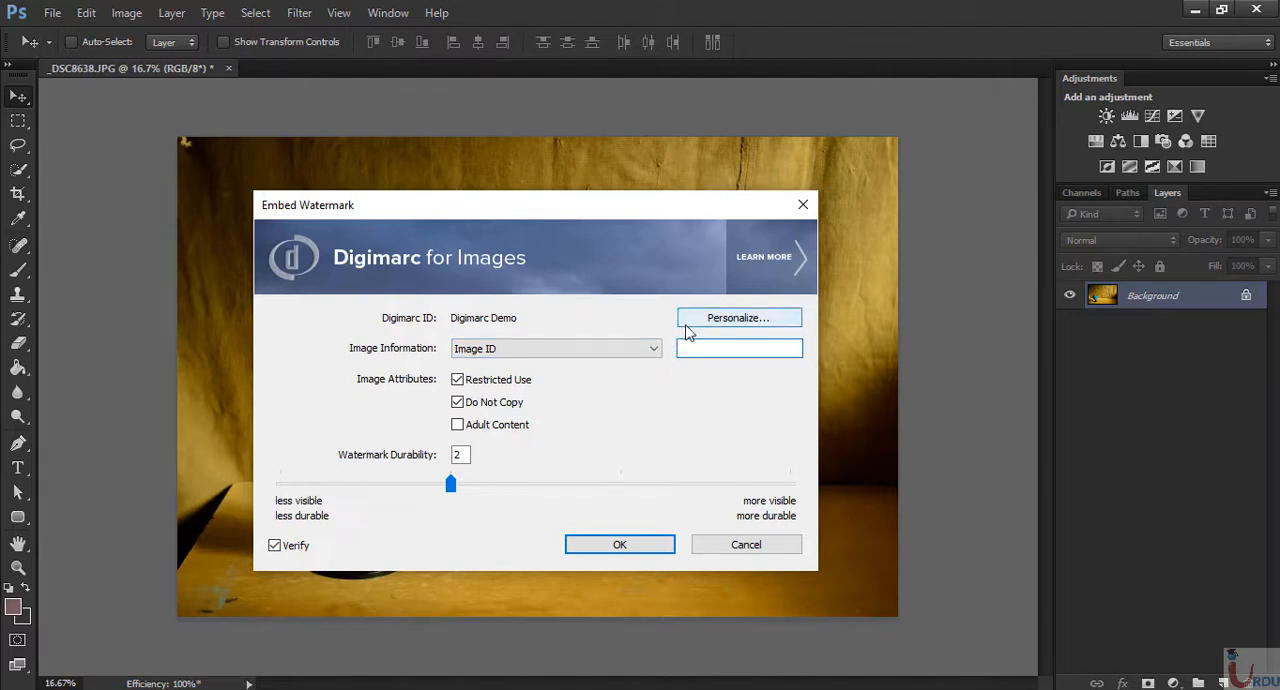
# - Examine the fields for personalizing the Digimarc ID and leave them without entering anything
pyautogui.click(724, 317)
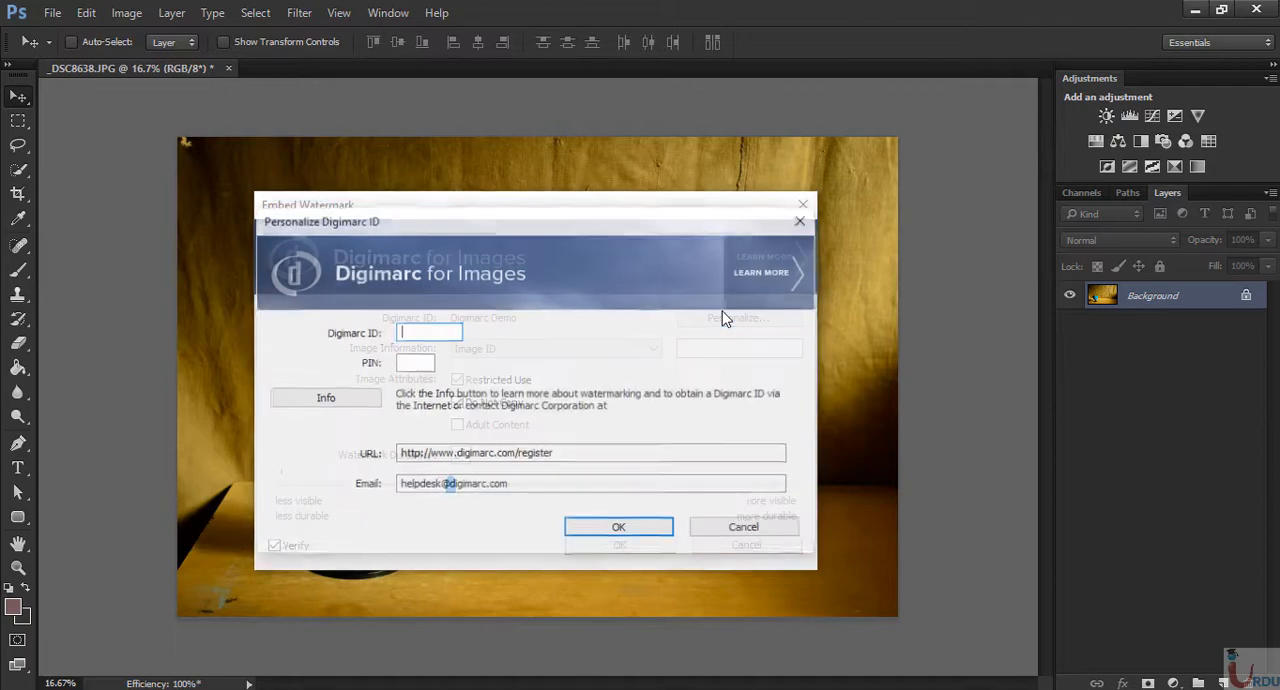
pyautogui.moveTo(451, 234); pyautogui.dragTo(483, 256)
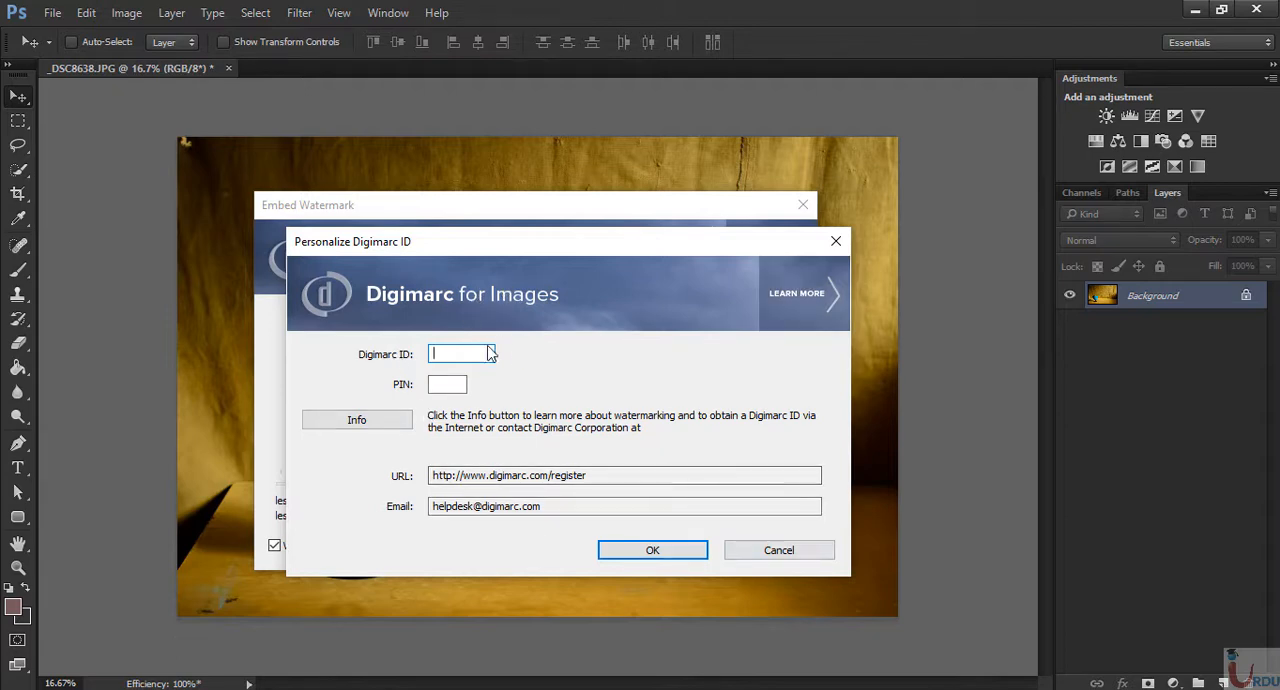
pyautogui.click(779, 548)
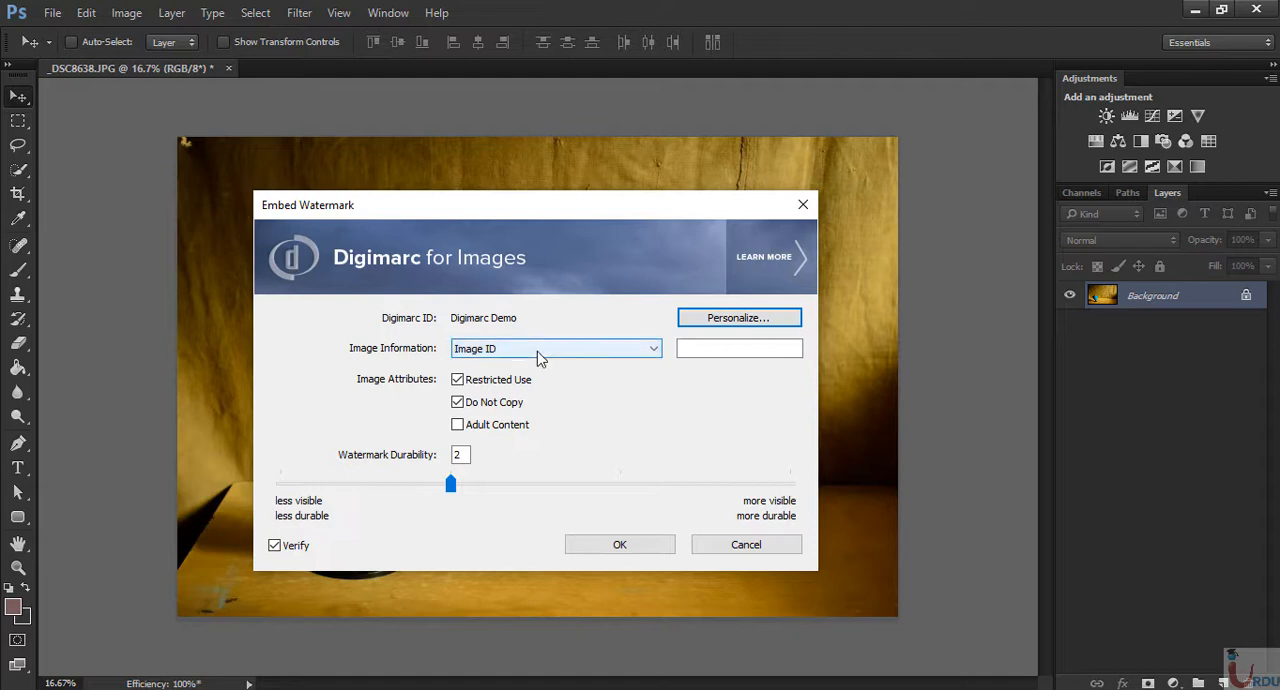
# - Keep Image ID as the image information type and enter 9876 as its value
pyautogui.click(537, 350)
pyautogui.click(529, 377)
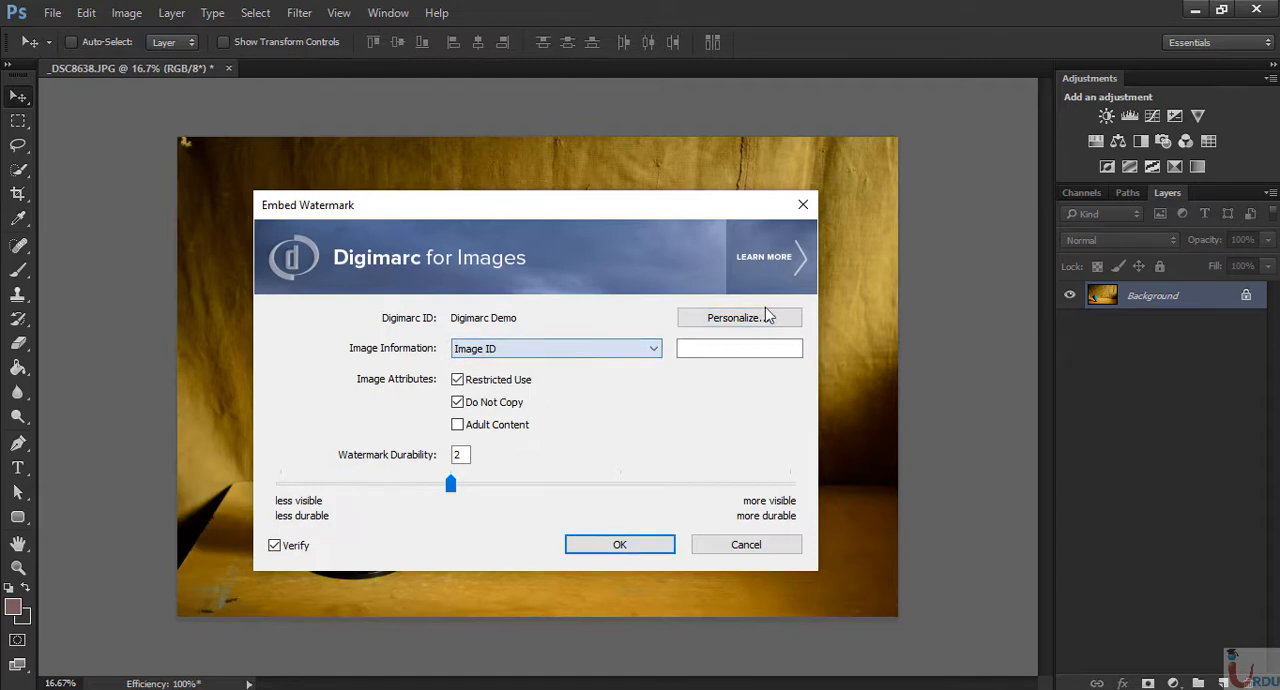
pyautogui.click(755, 347)
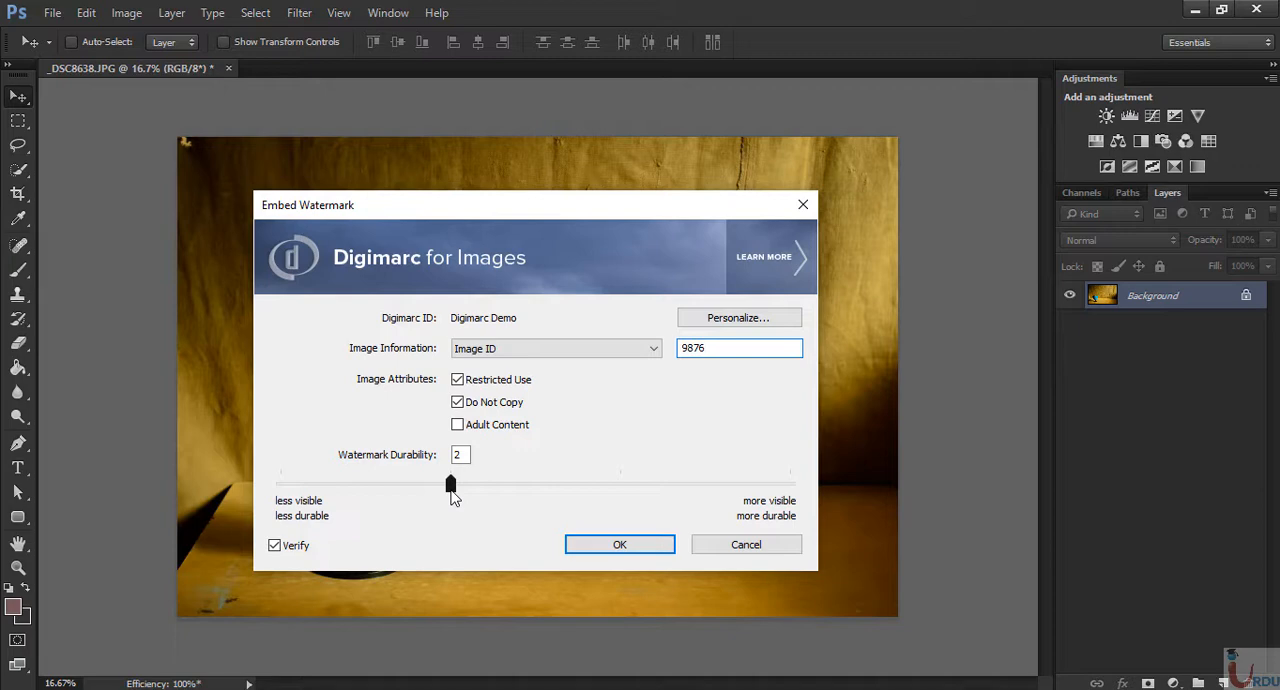
# - Set the watermark durability to the most visible, most durable level, embed the watermark and close its verification
pyautogui.moveTo(451, 491); pyautogui.dragTo(303, 507)
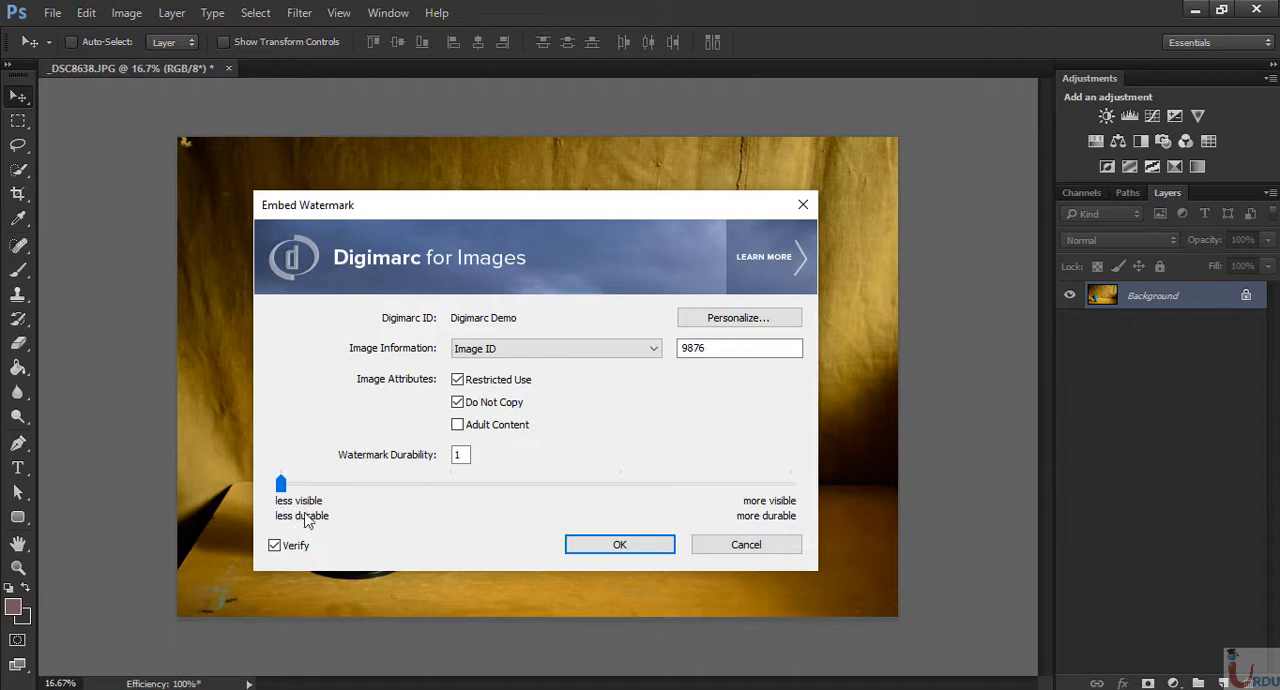
pyautogui.moveTo(281, 487); pyautogui.dragTo(793, 495)
pyautogui.click(617, 546)
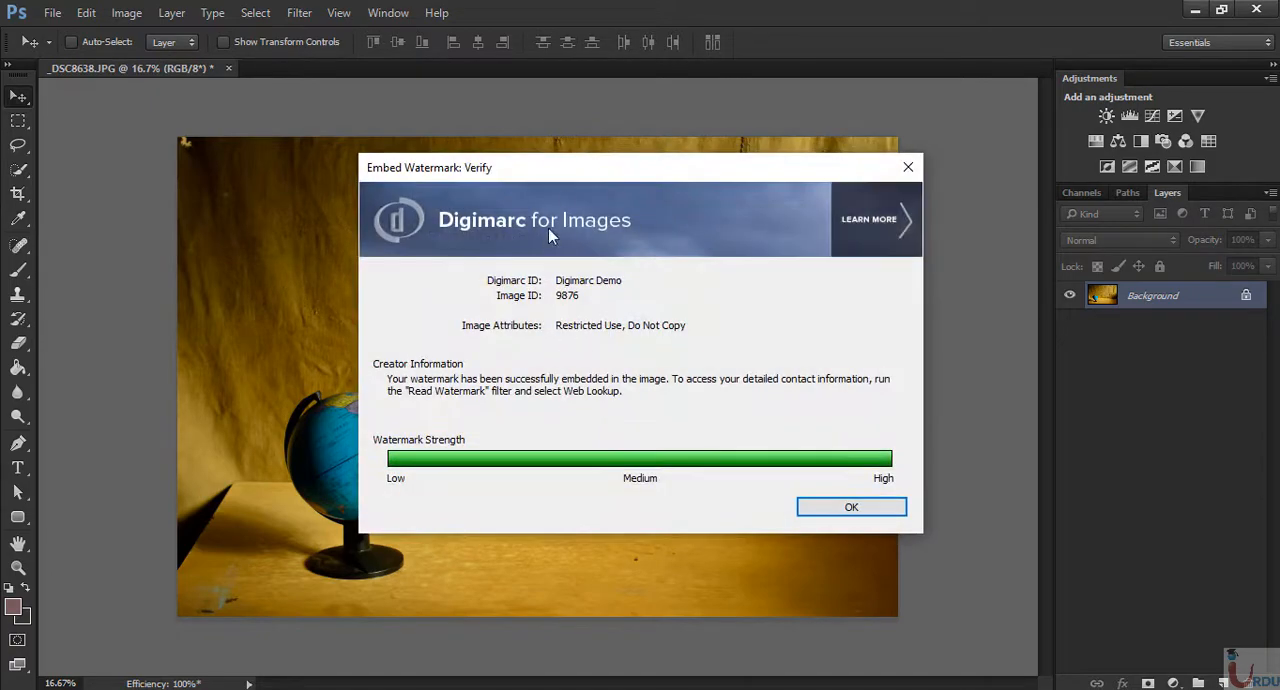
pyautogui.moveTo(566, 177); pyautogui.dragTo(482, 205)
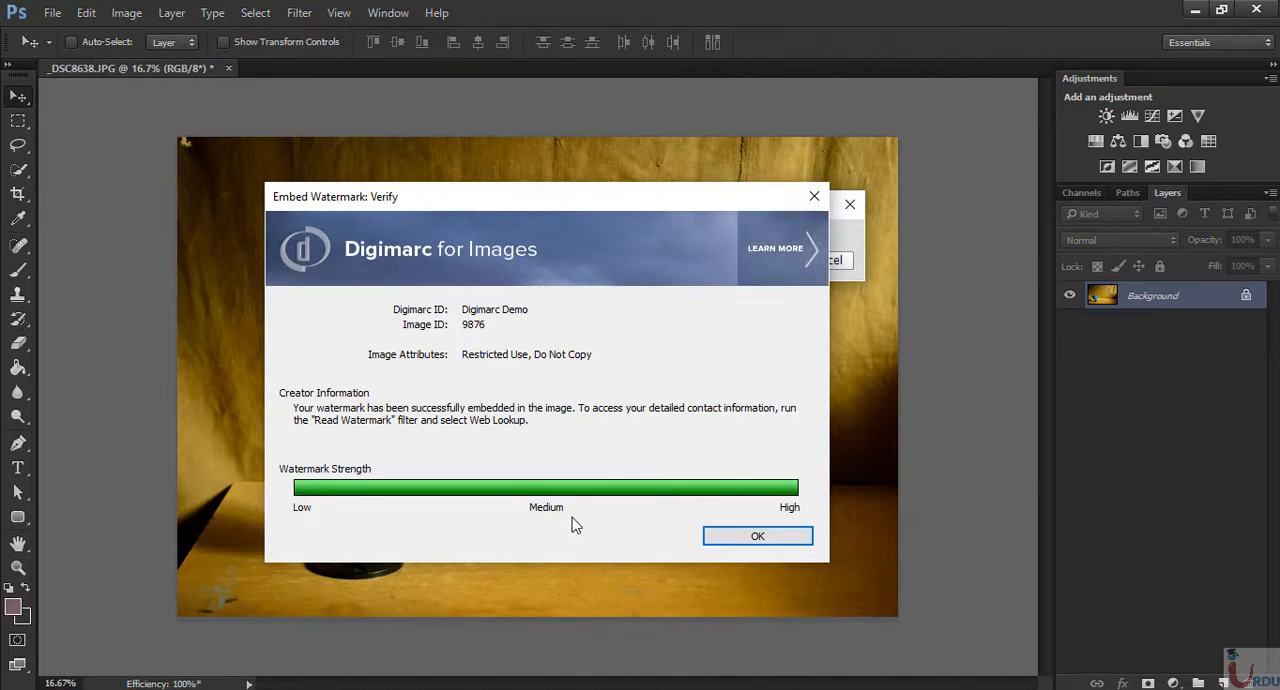
pyautogui.click(759, 537)
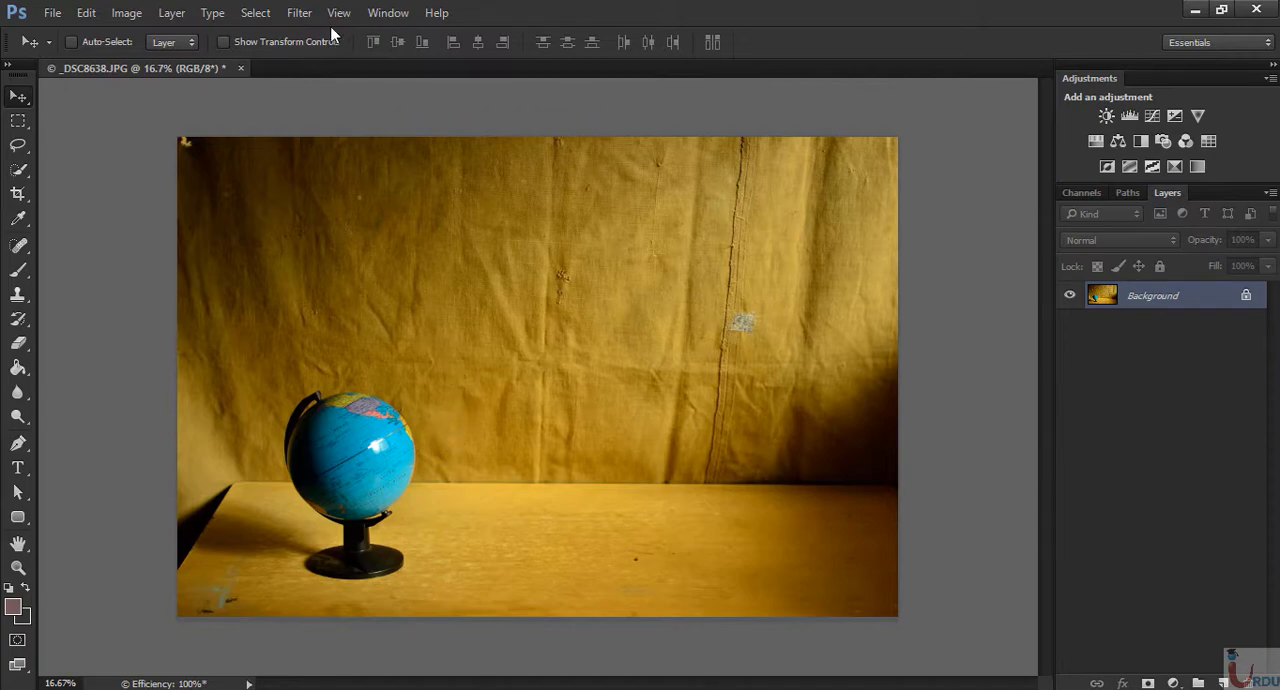
# - Read the Digimarc watermark embedded in the photo to check its image ID, attributes and strength
pyautogui.click(296, 14)
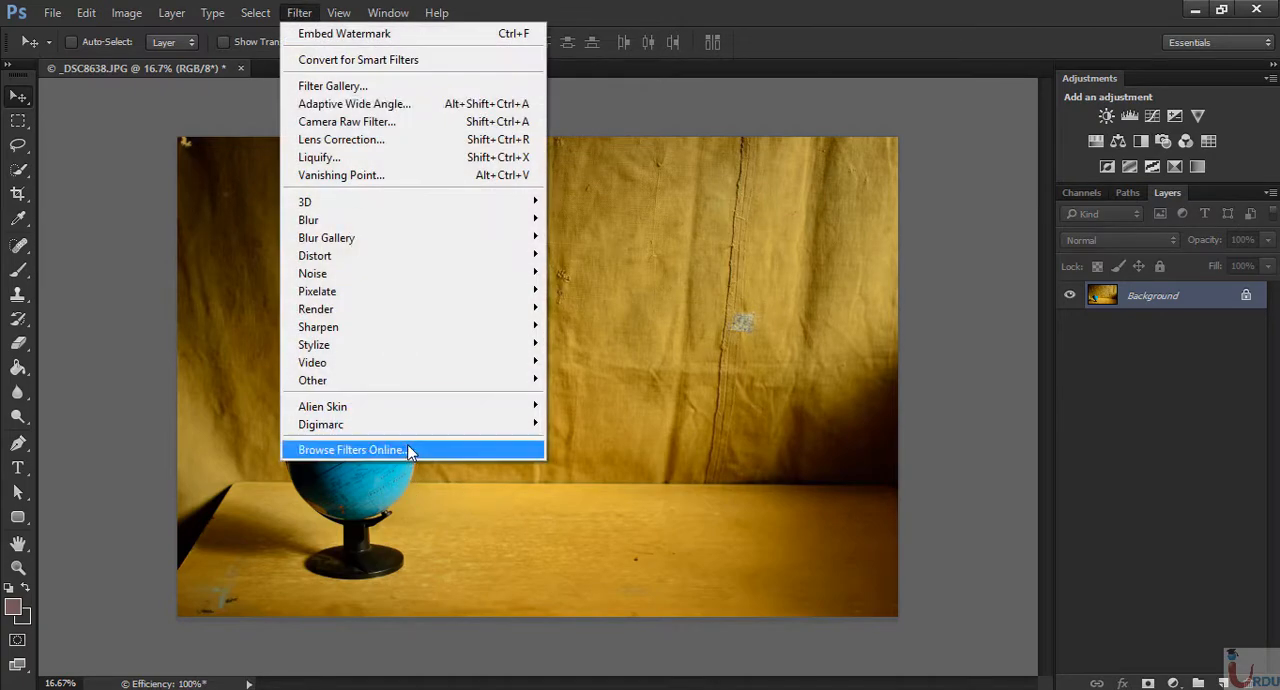
pyautogui.moveTo(500, 407)
pyautogui.click(593, 441)
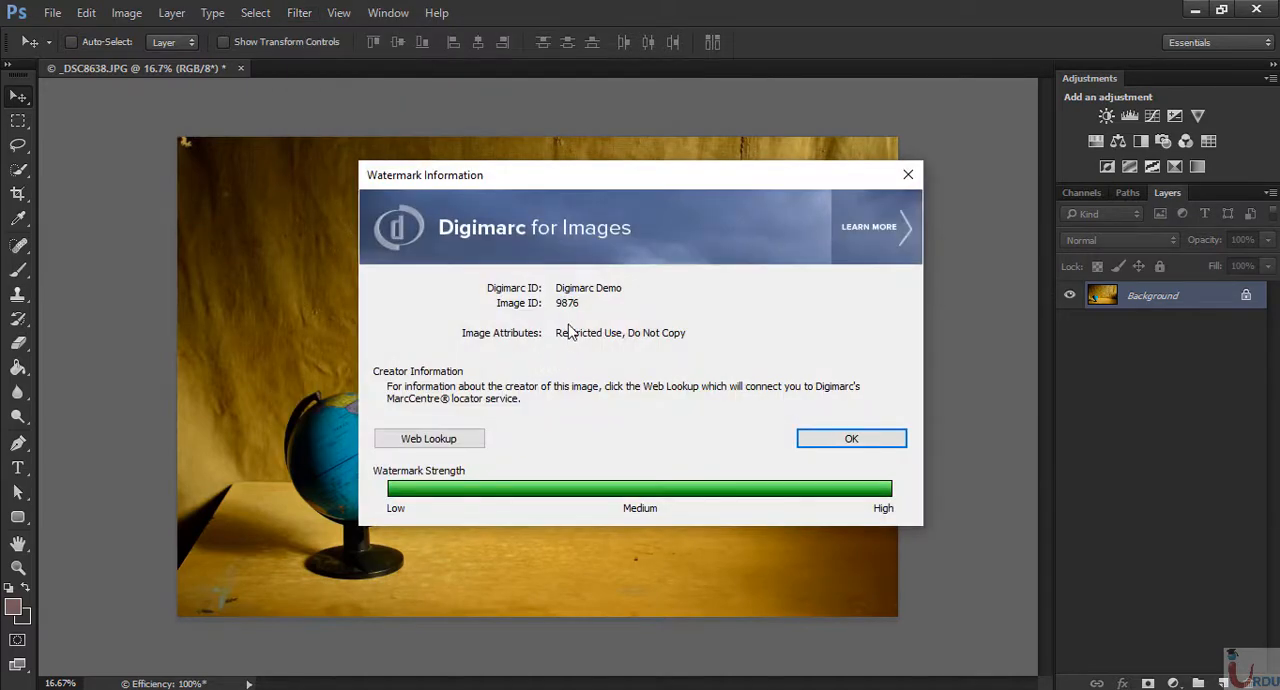
pyautogui.moveTo(531, 187); pyautogui.dragTo(411, 224)
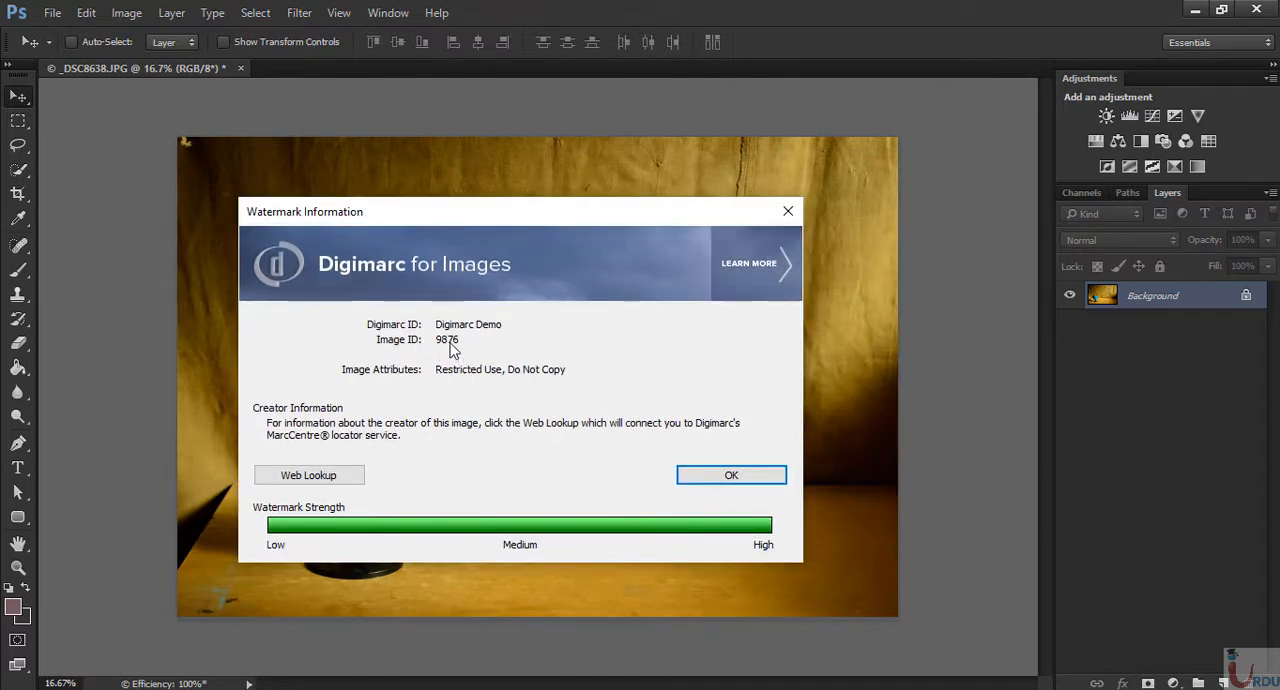
pyautogui.click(688, 478)
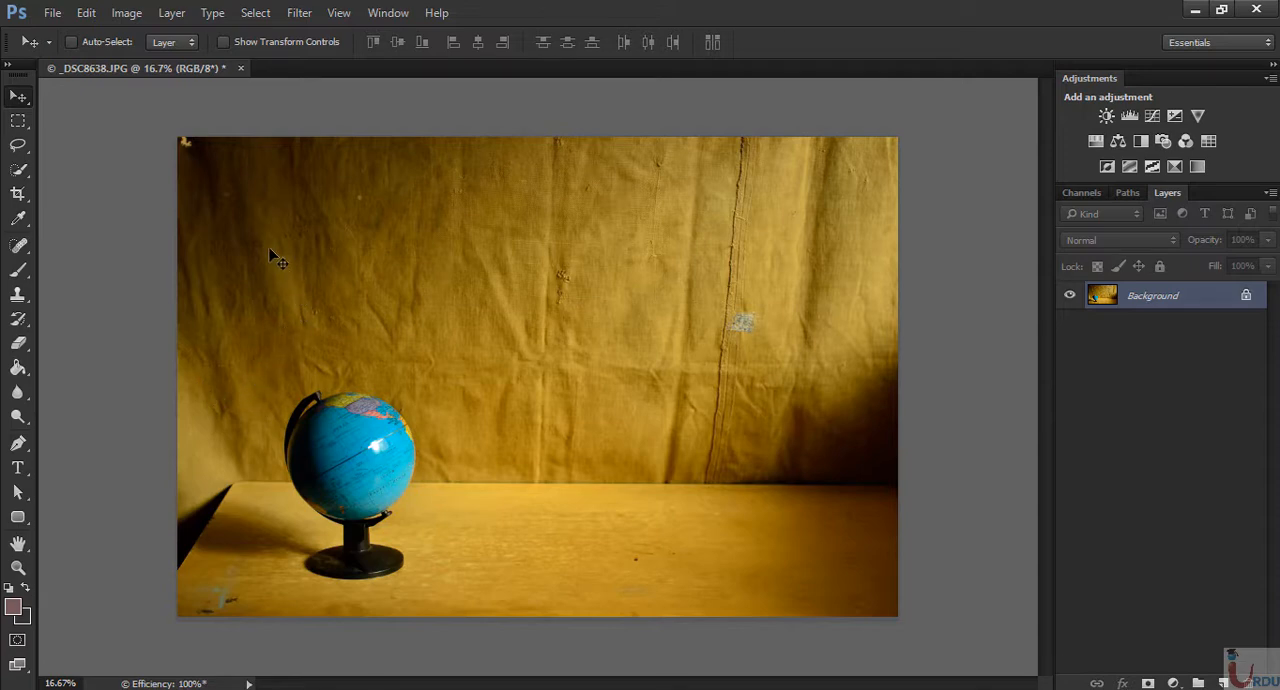
# - Create a 1366 by 768 pixel document from the Clipboard preset and paste the copied screenshot into it
pyautogui.rightClick(322, 71)
pyautogui.click(412, 153)
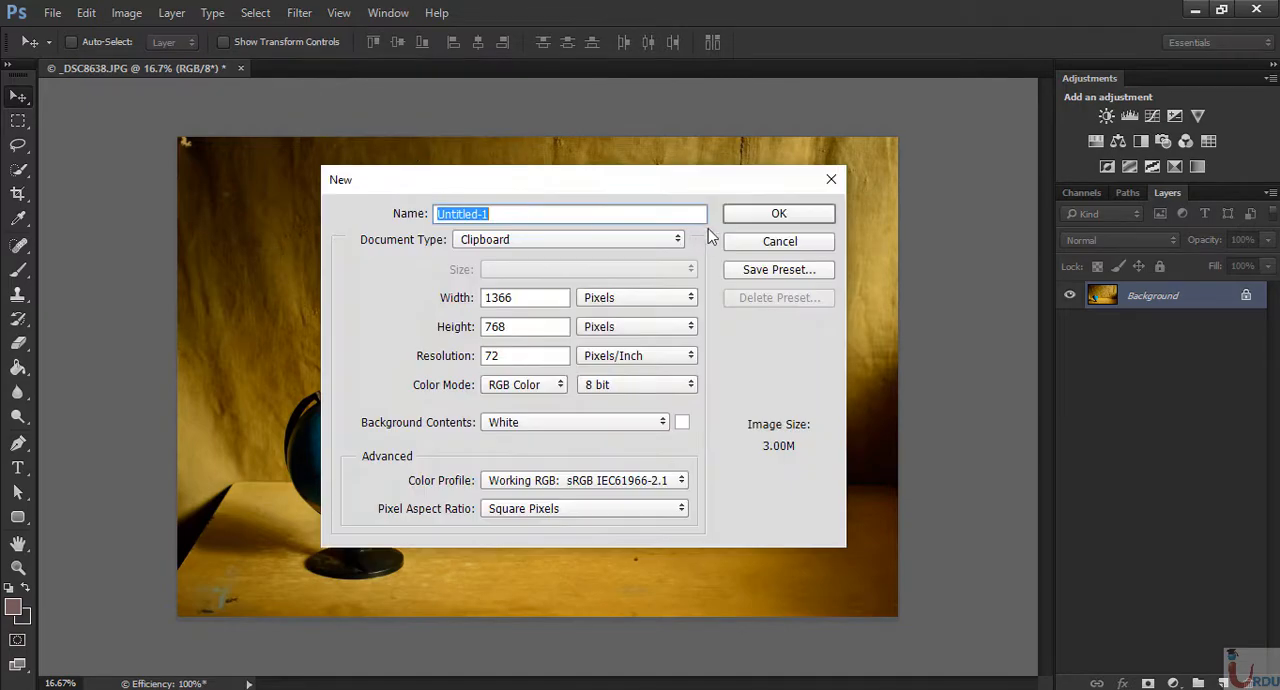
pyautogui.press('Return')
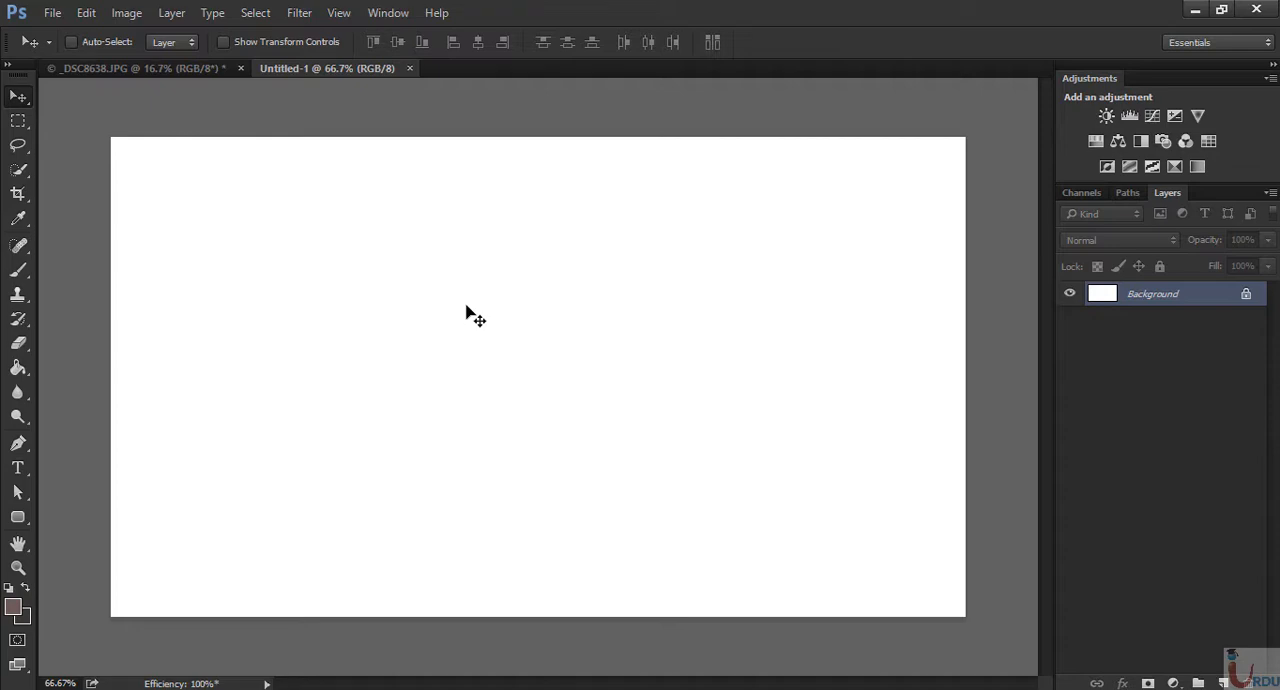
pyautogui.hotkey('ctrl', 'v')
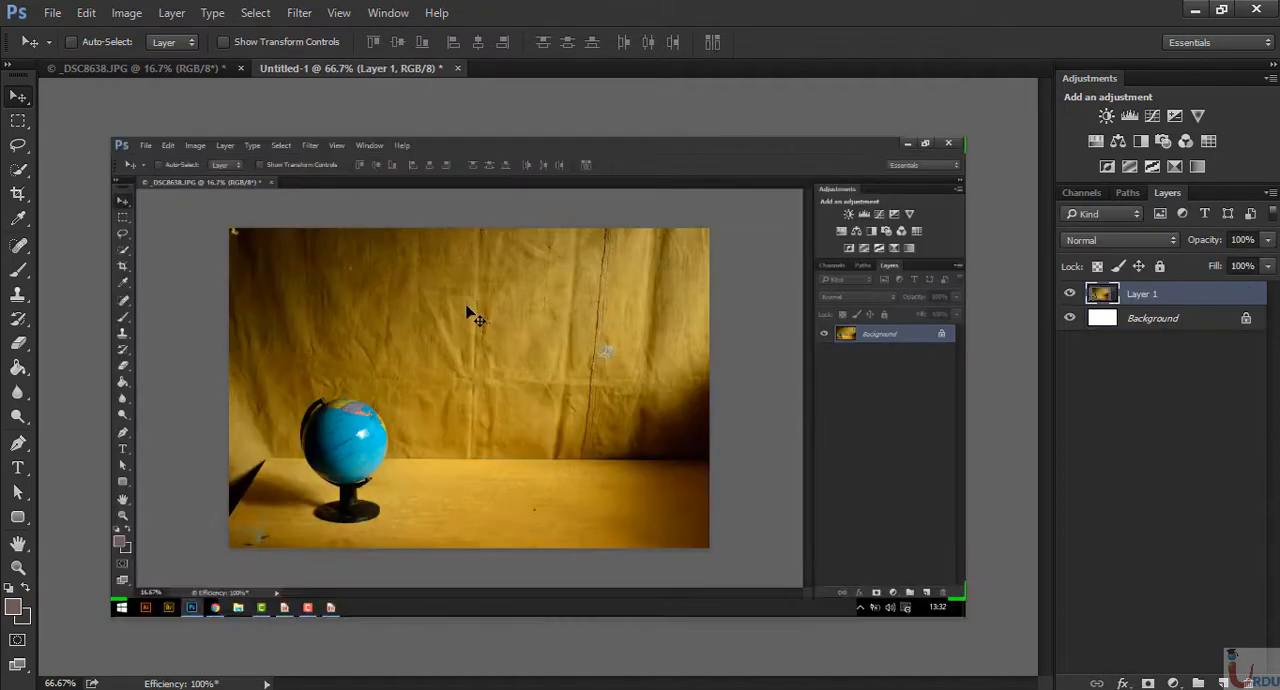
# - Read the Digimarc watermark from the pasted screenshot layer to check whether it survives a screen capture
pyautogui.hotkey('ctrl', '+')
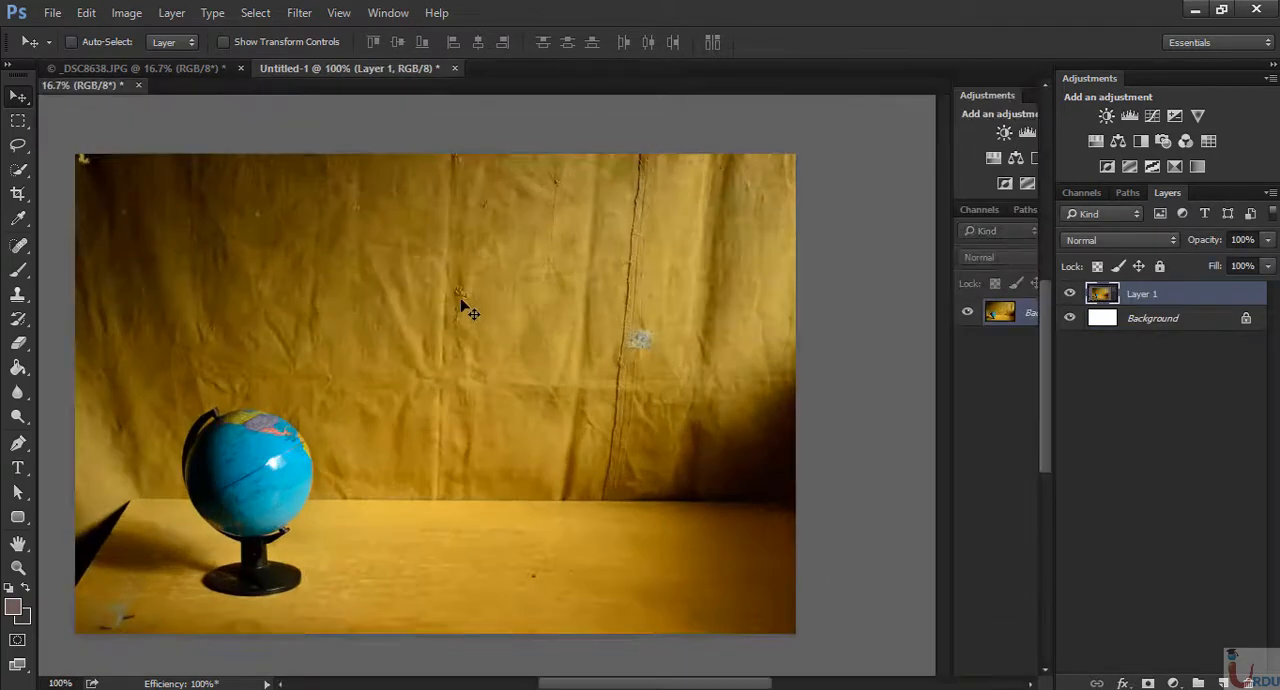
pyautogui.moveTo(618, 393); pyautogui.dragTo(591, 332)
pyautogui.click(299, 12)
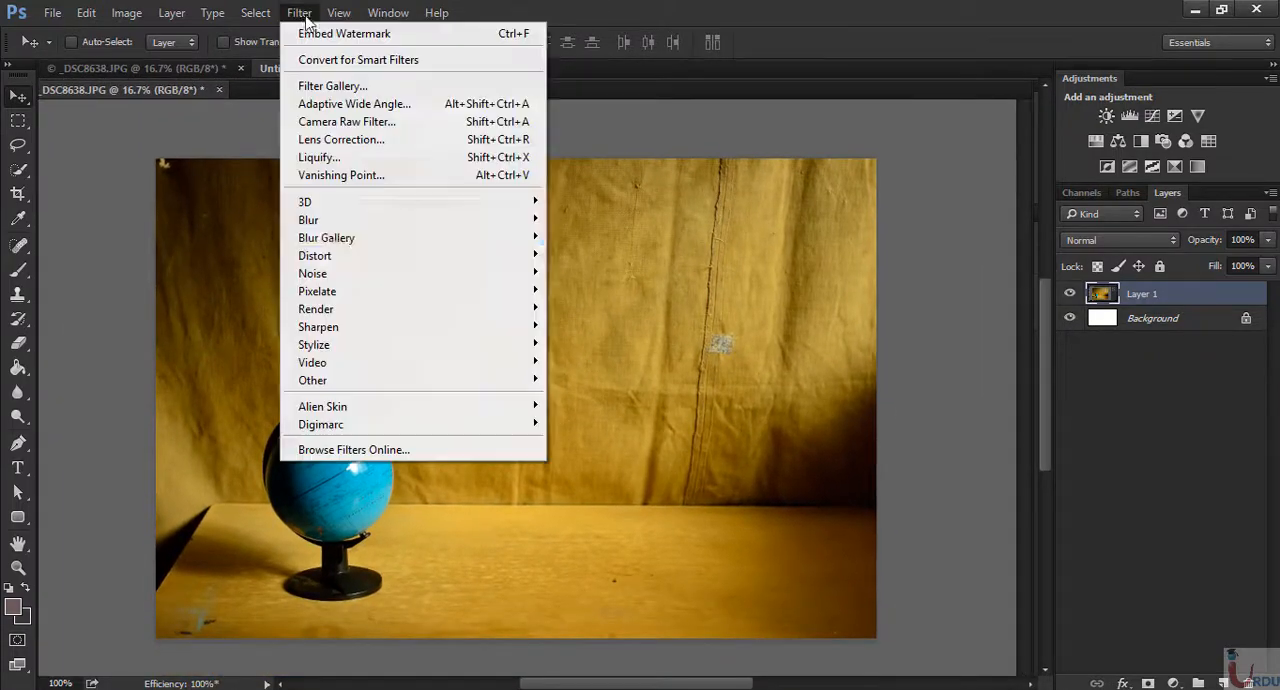
pyautogui.moveTo(384, 411)
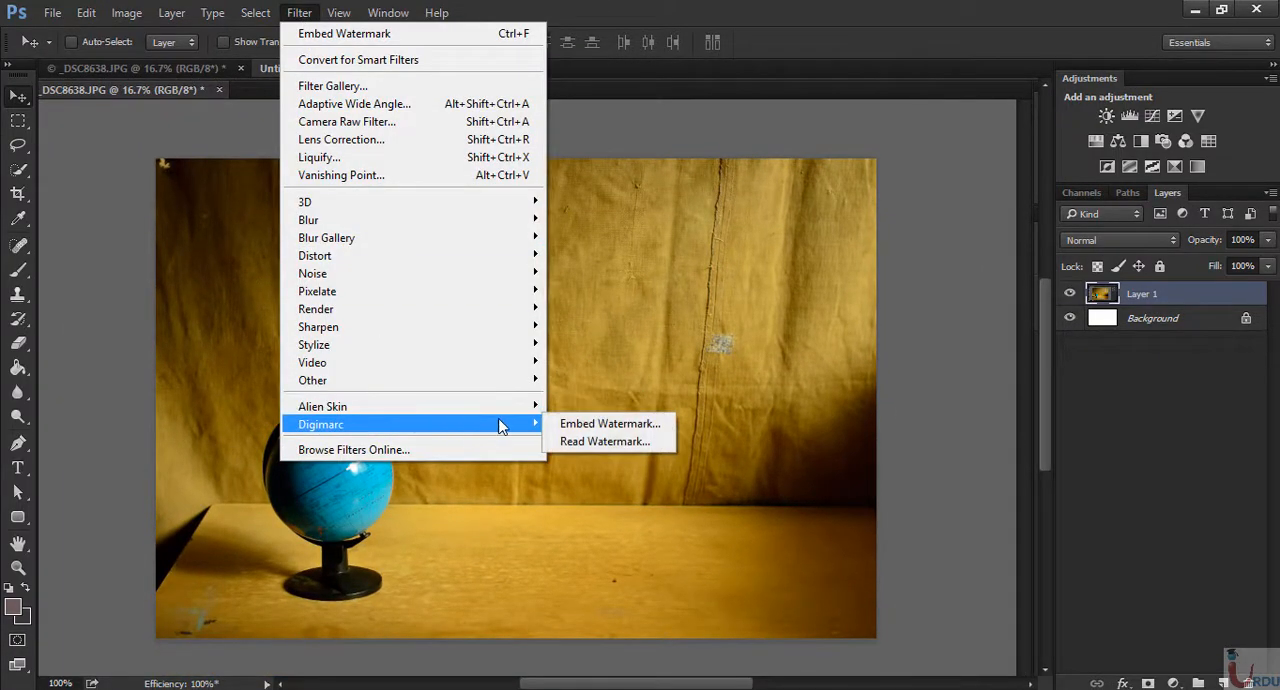
pyautogui.click(604, 442)
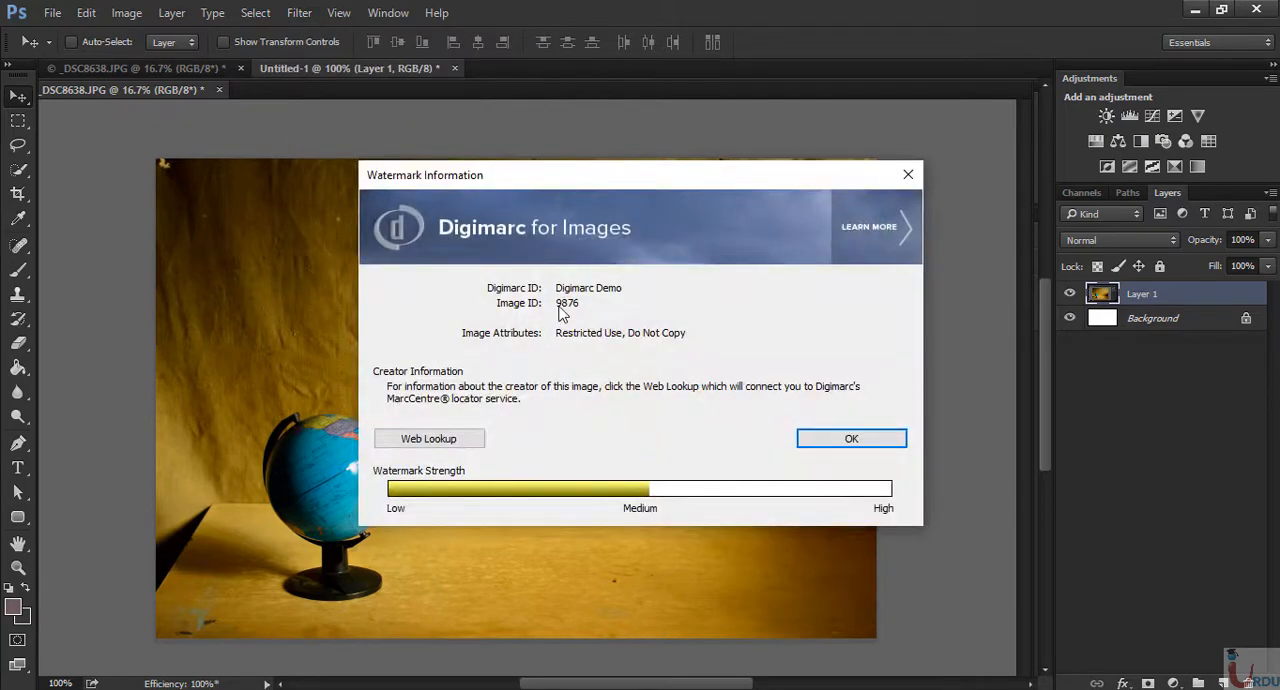
pyautogui.moveTo(594, 177); pyautogui.dragTo(696, 199)
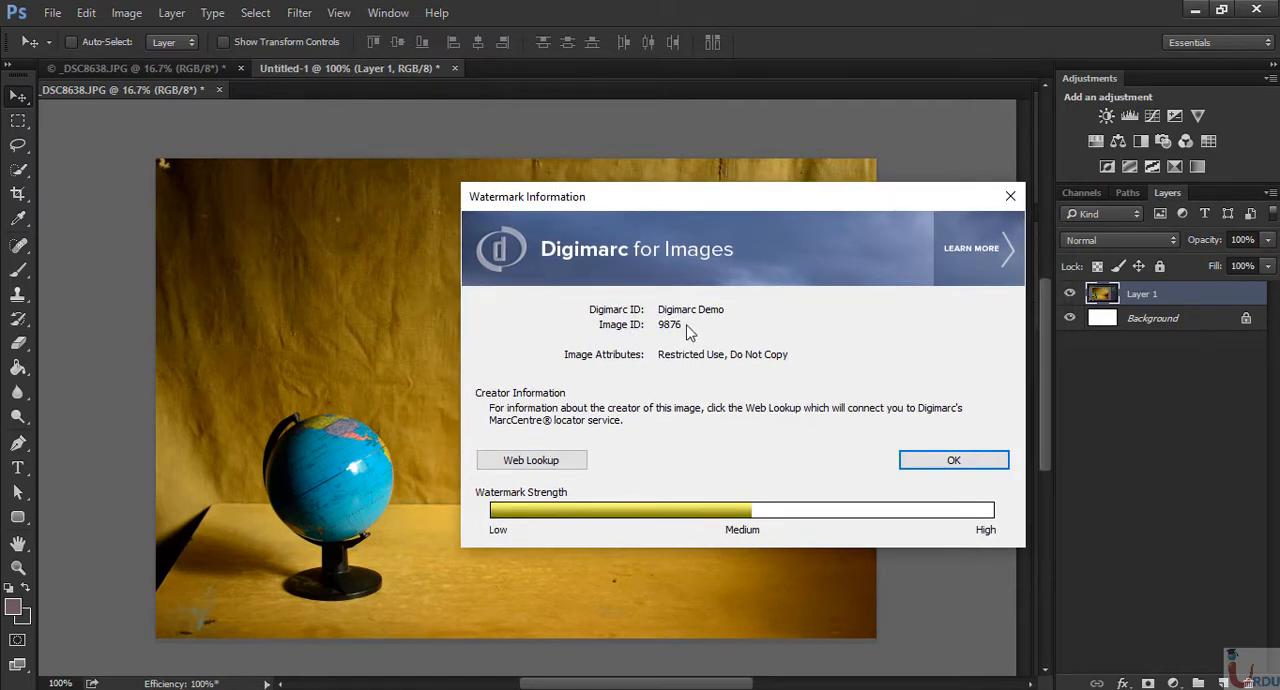
pyautogui.click(957, 460)
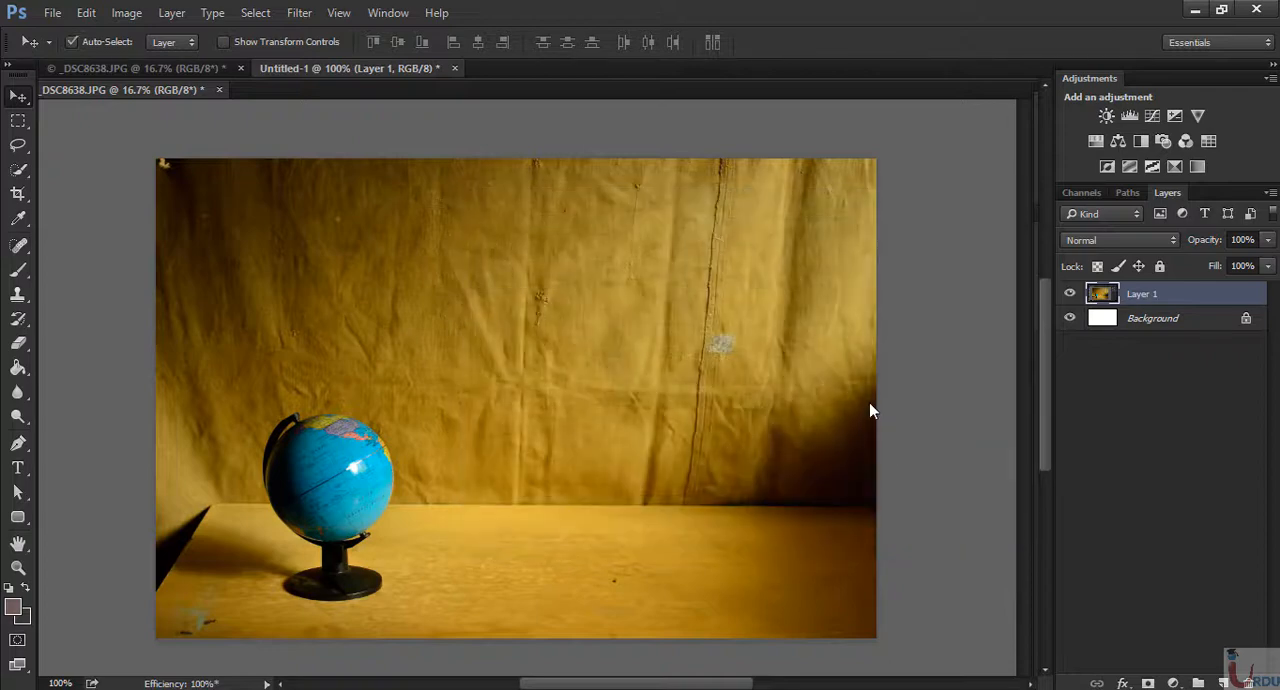
pyautogui.hotkey('ctrl', '0')
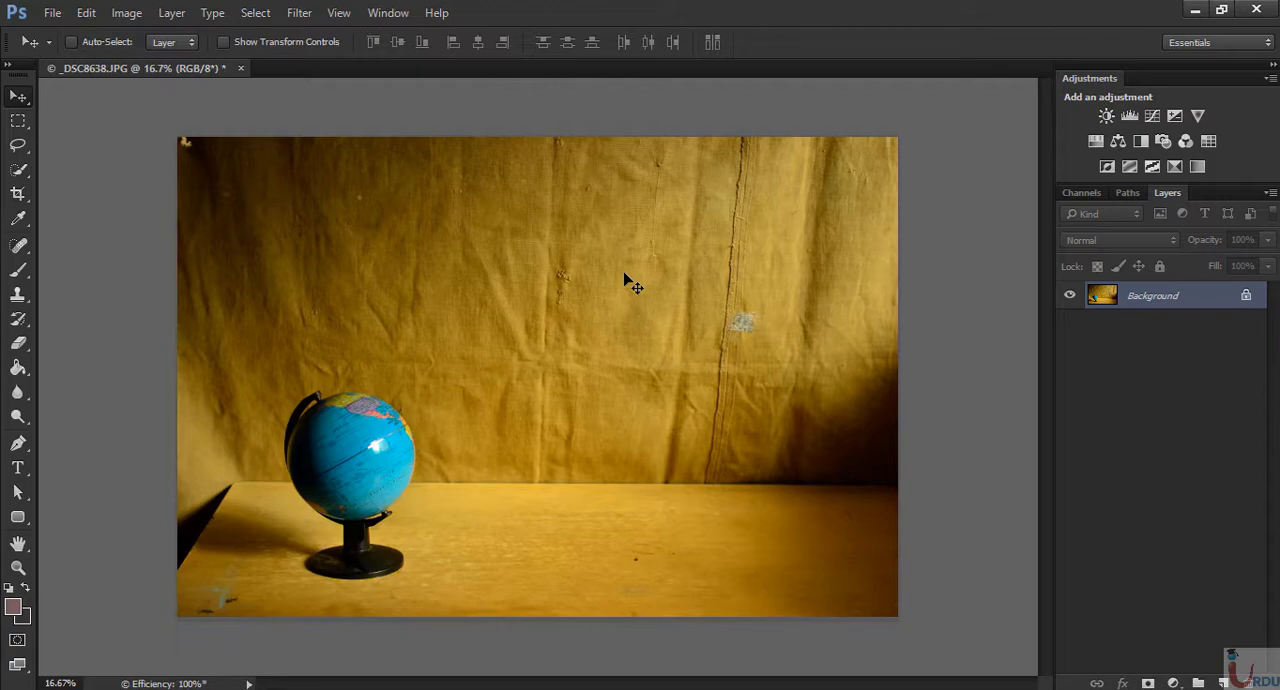
pyautogui.hotkey('ctrl', '+')
pyautogui.moveTo(770, 487); pyautogui.dragTo(517, 364)
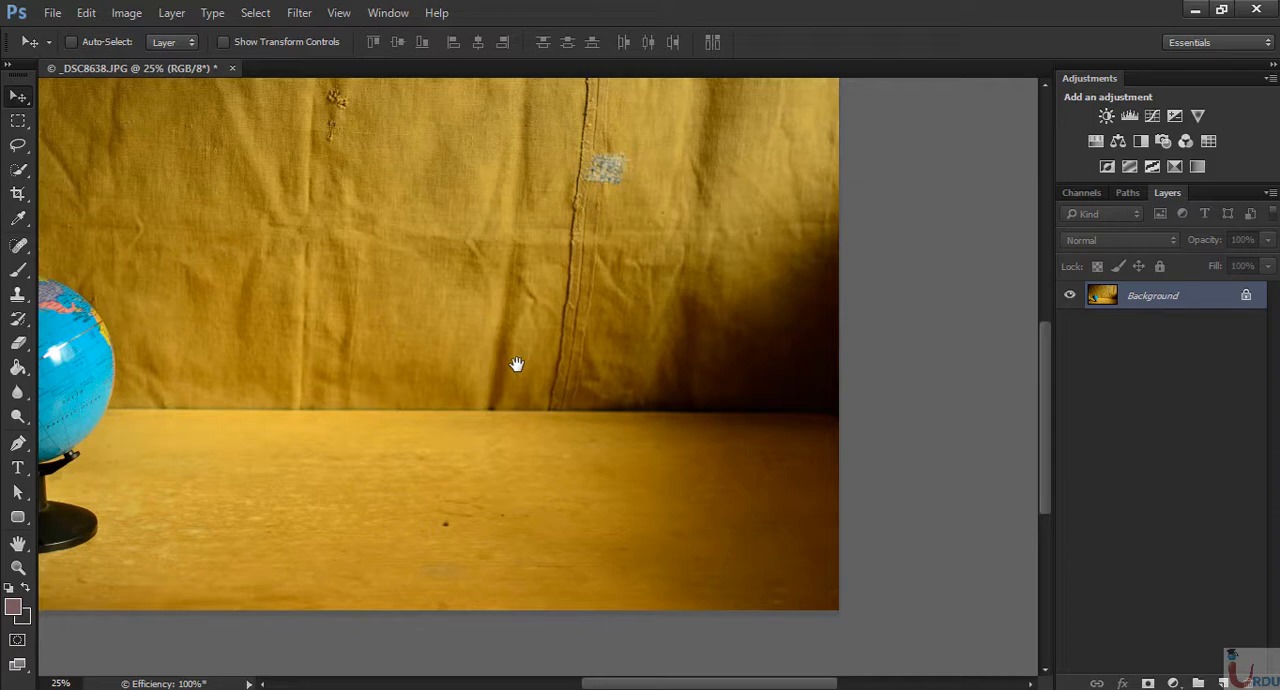
pyautogui.hotkey('ctrl', '0')
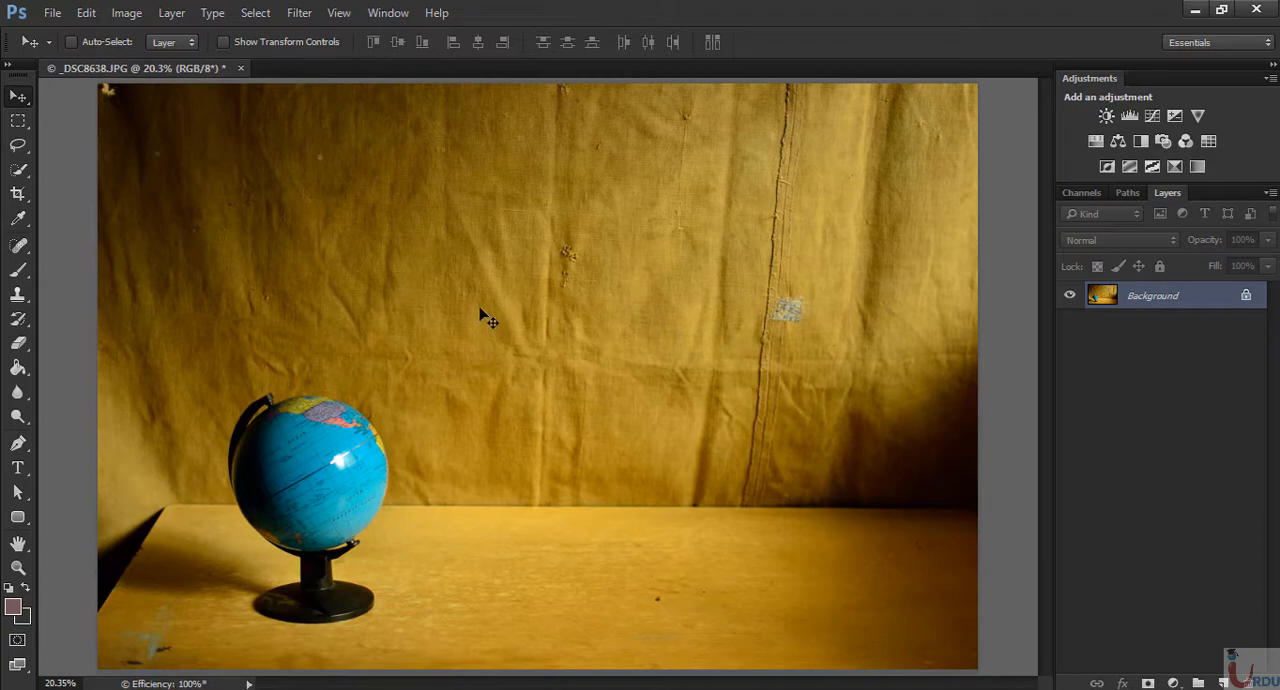
# - Examine the photo's Red, Green and Blue channels individually, compare them with the RGB composite and return to the composite
pyautogui.click(1088, 193)
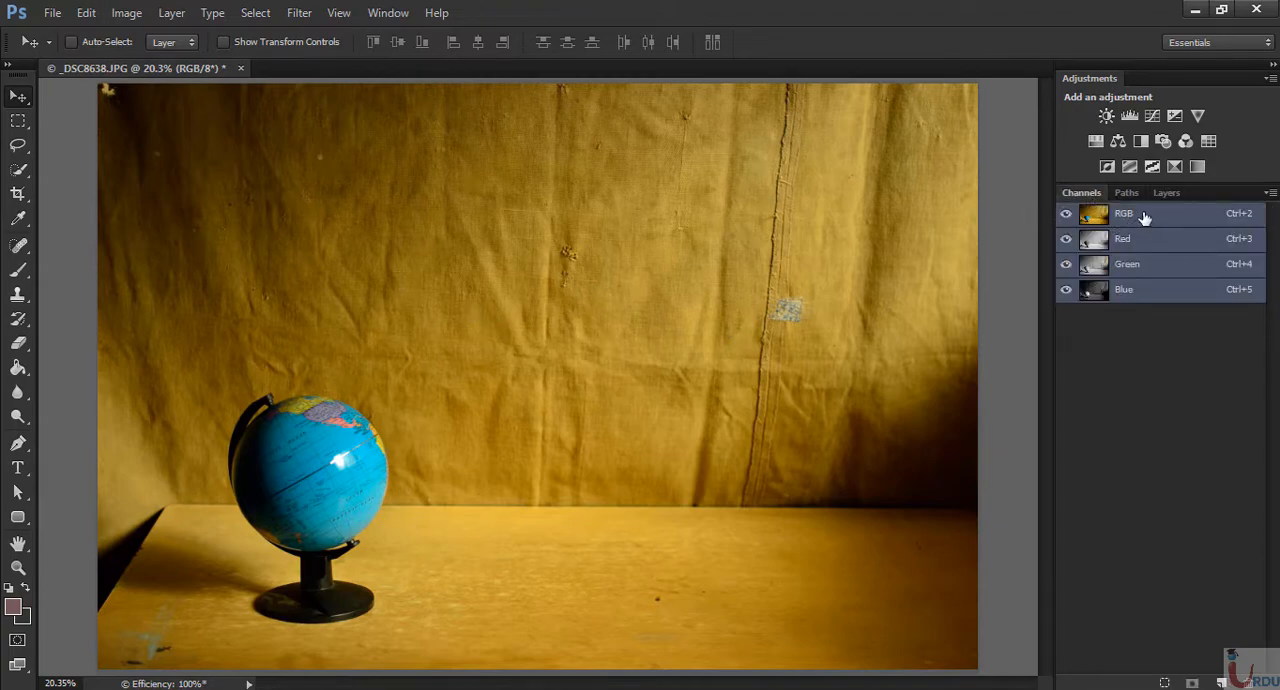
pyautogui.click(1156, 240)
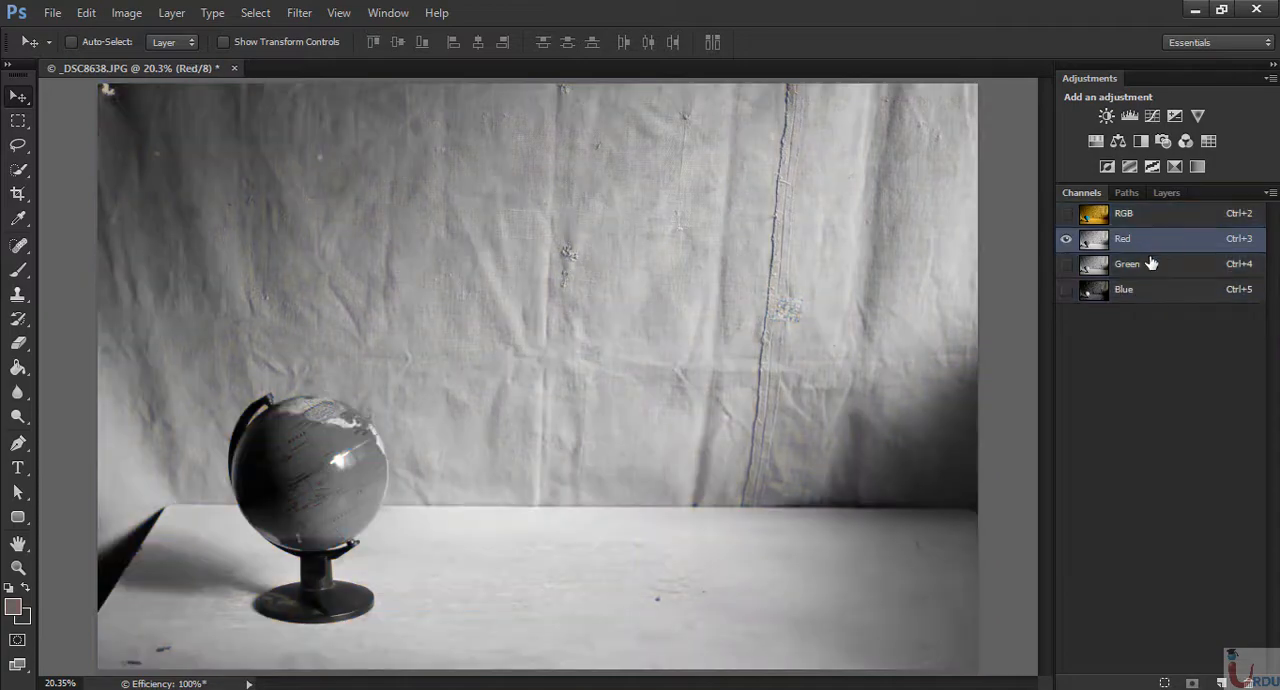
pyautogui.click(1151, 264)
pyautogui.click(1164, 290)
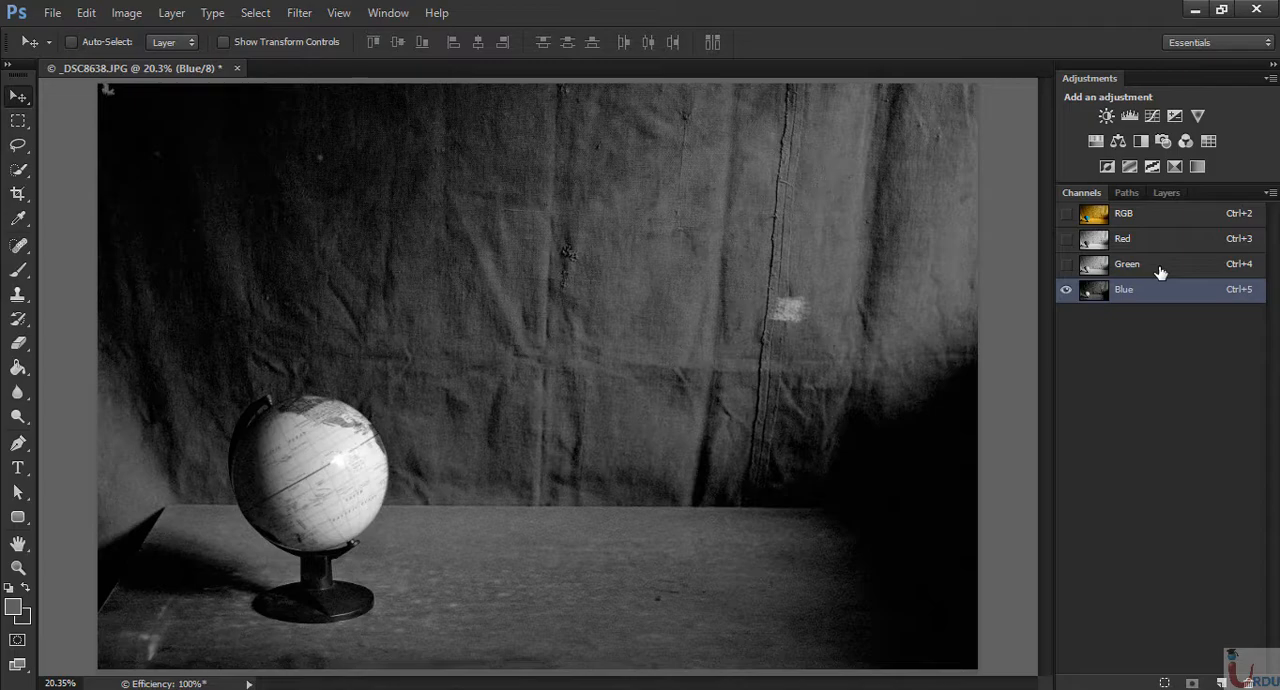
pyautogui.click(1160, 268)
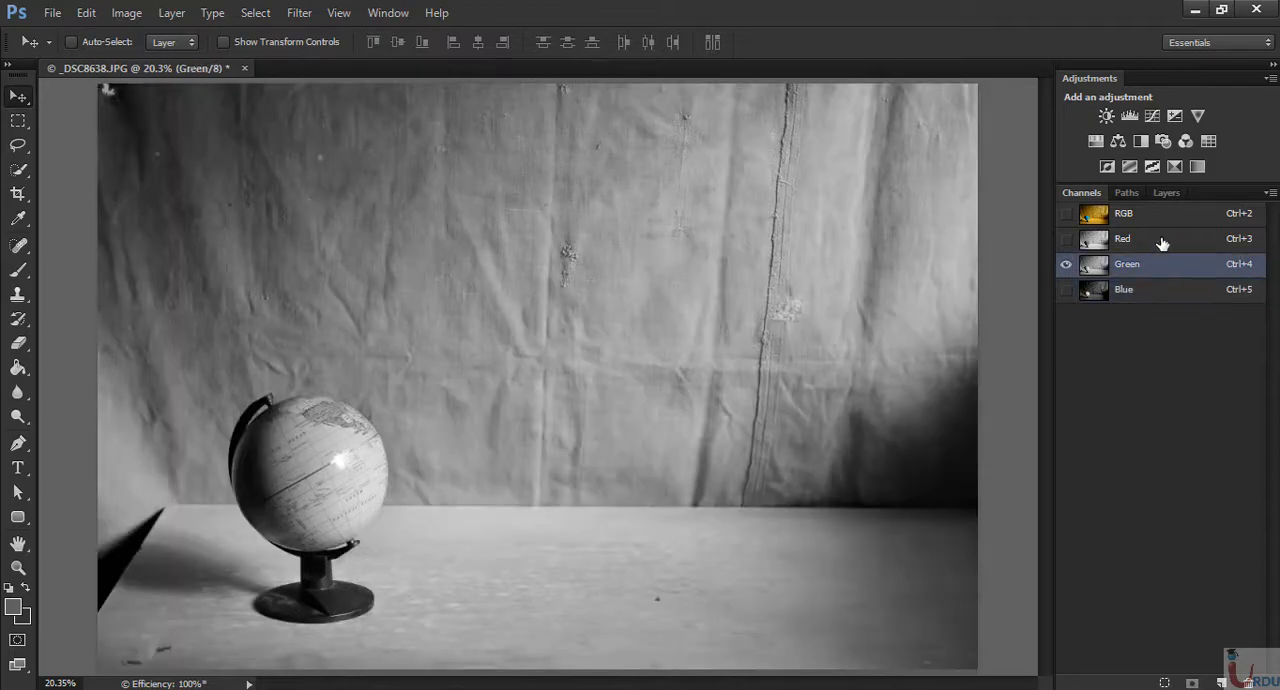
pyautogui.click(1162, 244)
pyautogui.click(1166, 222)
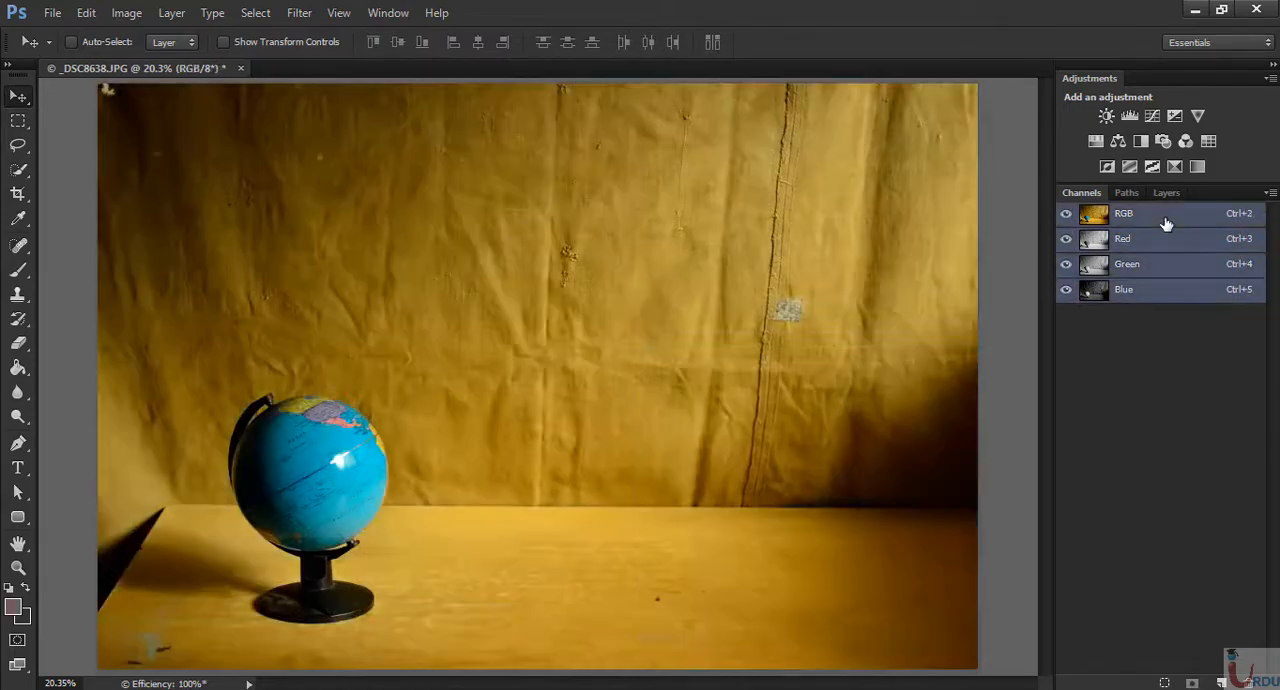
pyautogui.click(1170, 292)
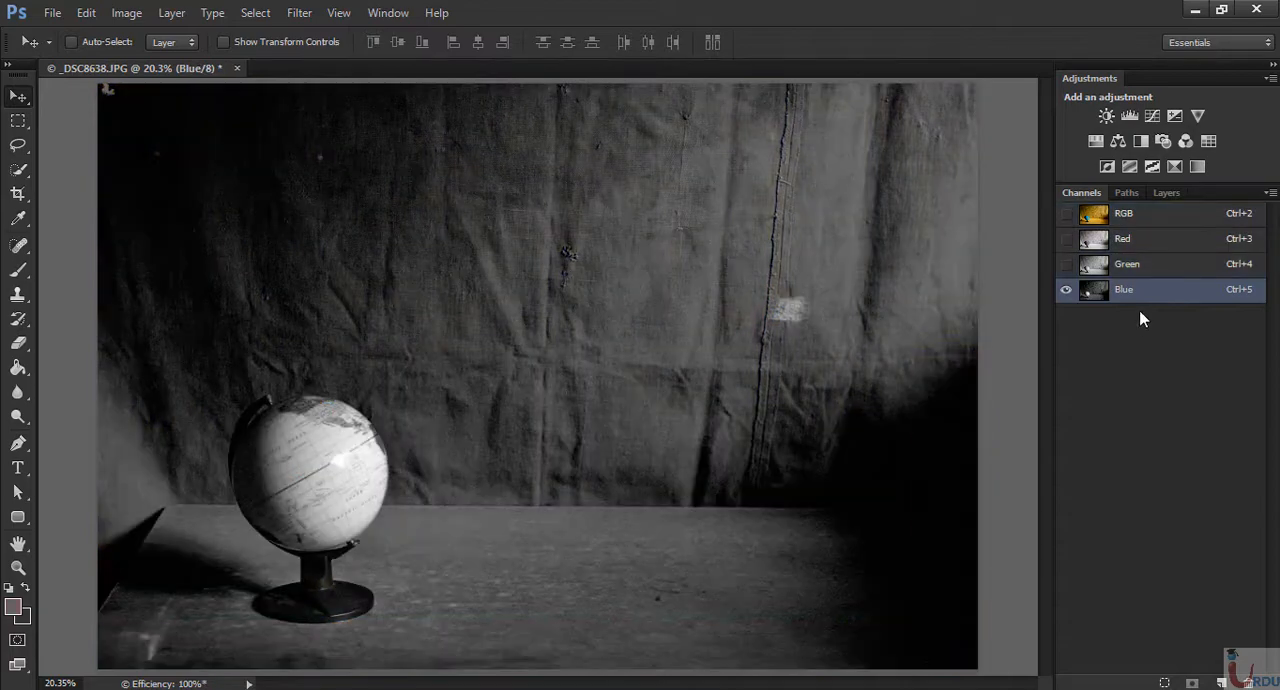
pyautogui.click(1168, 247)
pyautogui.click(1166, 224)
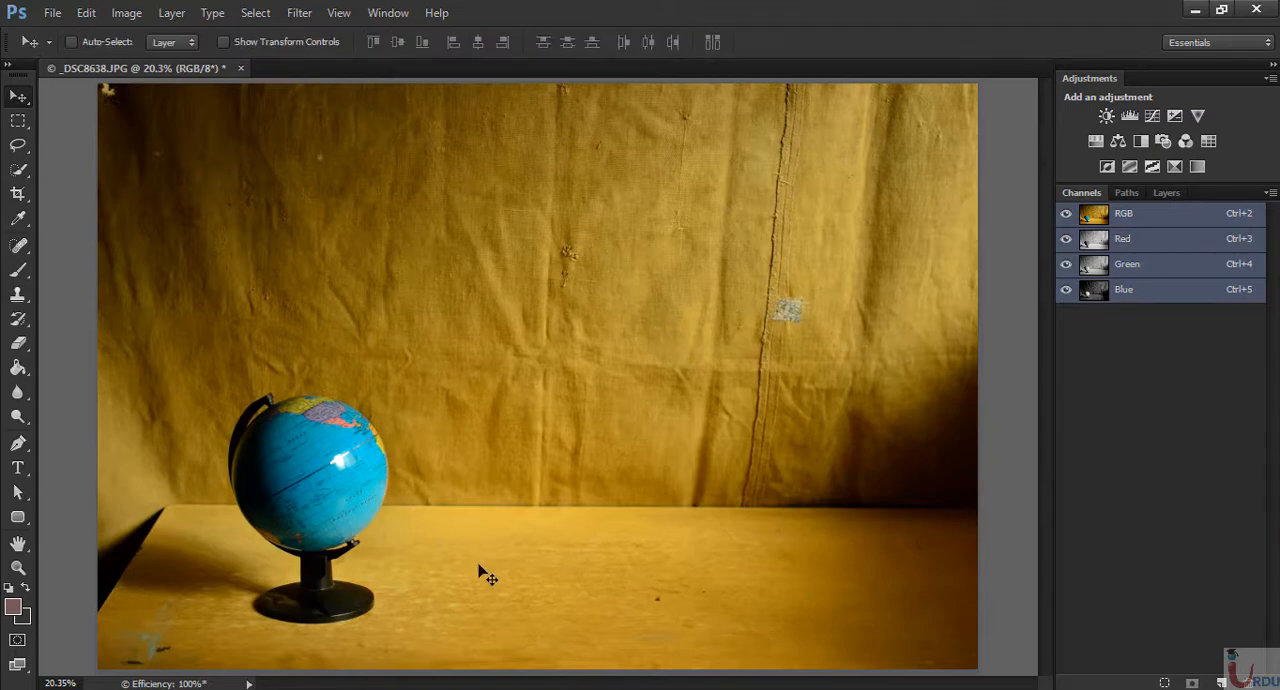
# - Add the photographer's name followed by PHOTOGRAPHY as white 18 pt Arial text and move it up to the globe's upper right edge
pyautogui.click(17, 467)
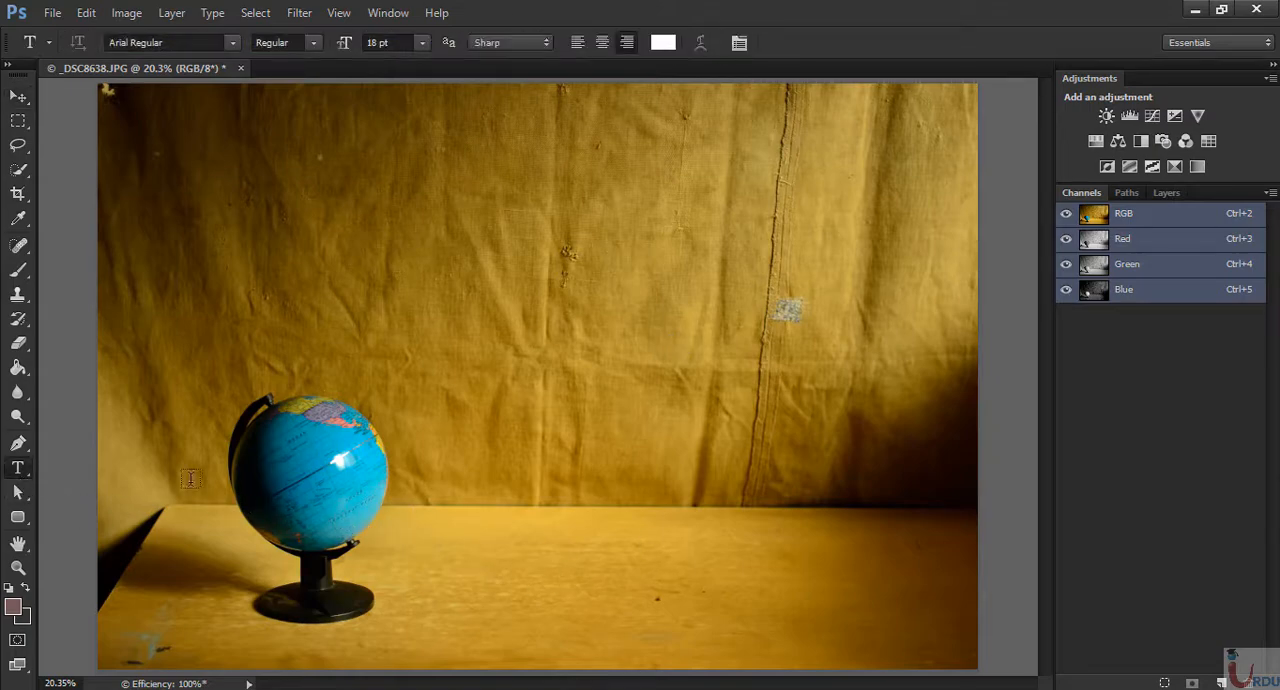
pyautogui.click(548, 570)
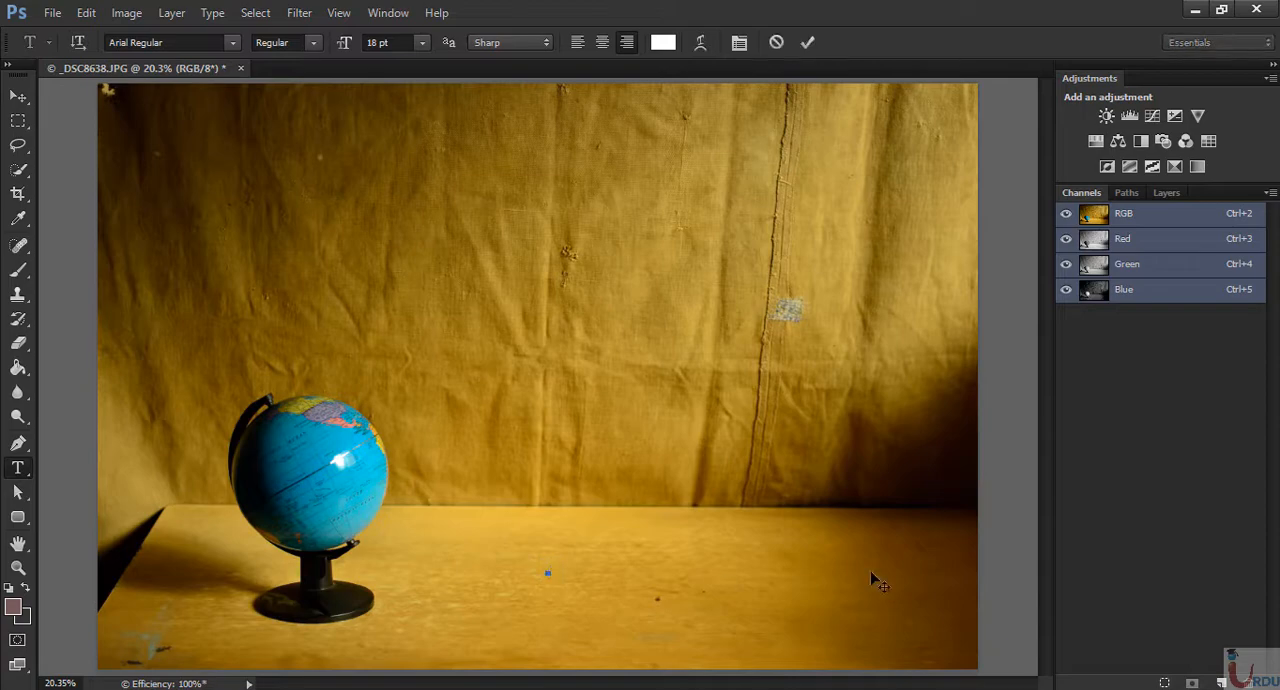
pyautogui.write('FIROZ K PHOTOGRAPHY')
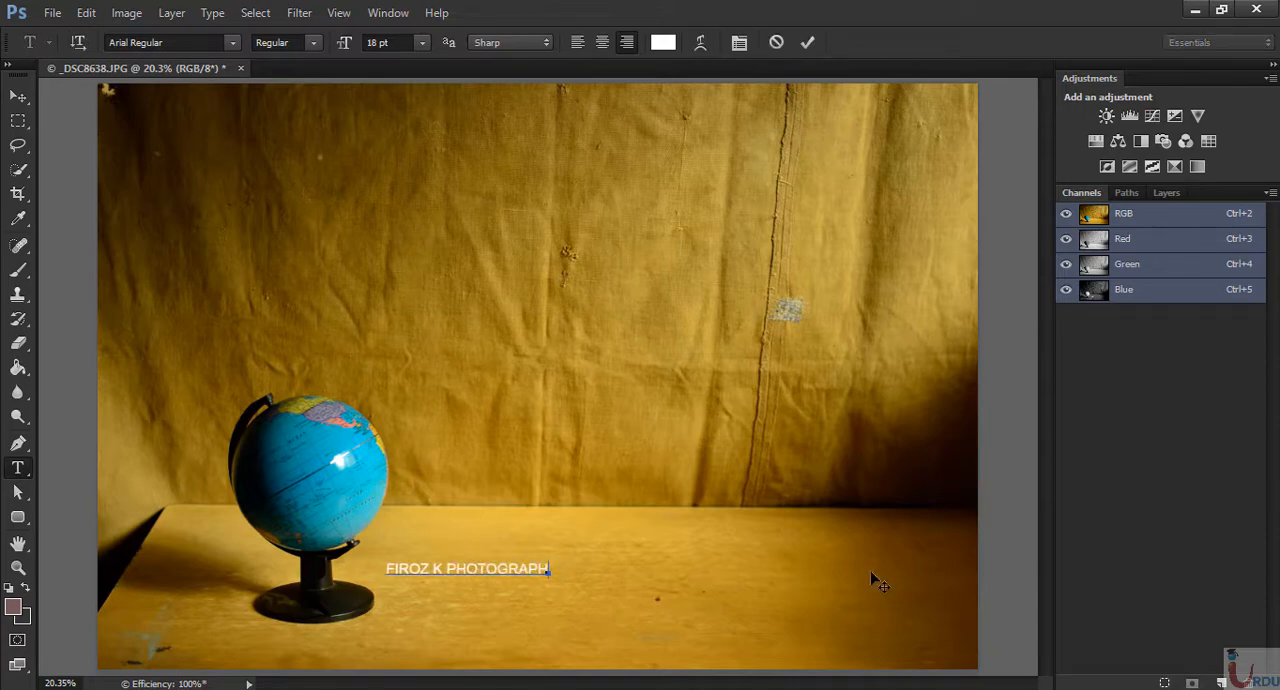
pyautogui.hotkey('ctrl', 'Return')
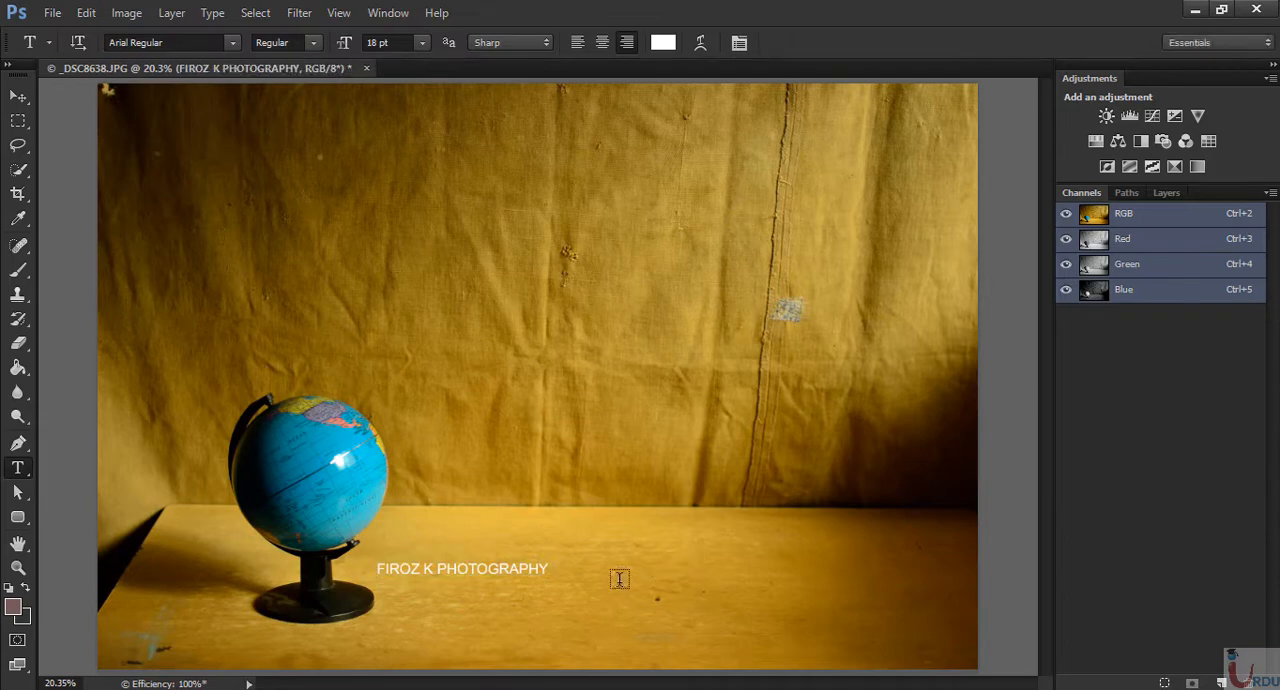
pyautogui.press('v')
pyautogui.moveTo(505, 585); pyautogui.dragTo(505, 435)
# - Restrict the text layer's blending to the blue channel by excluding R and G, and set its fill opacity to 0%
pyautogui.click(1166, 192)
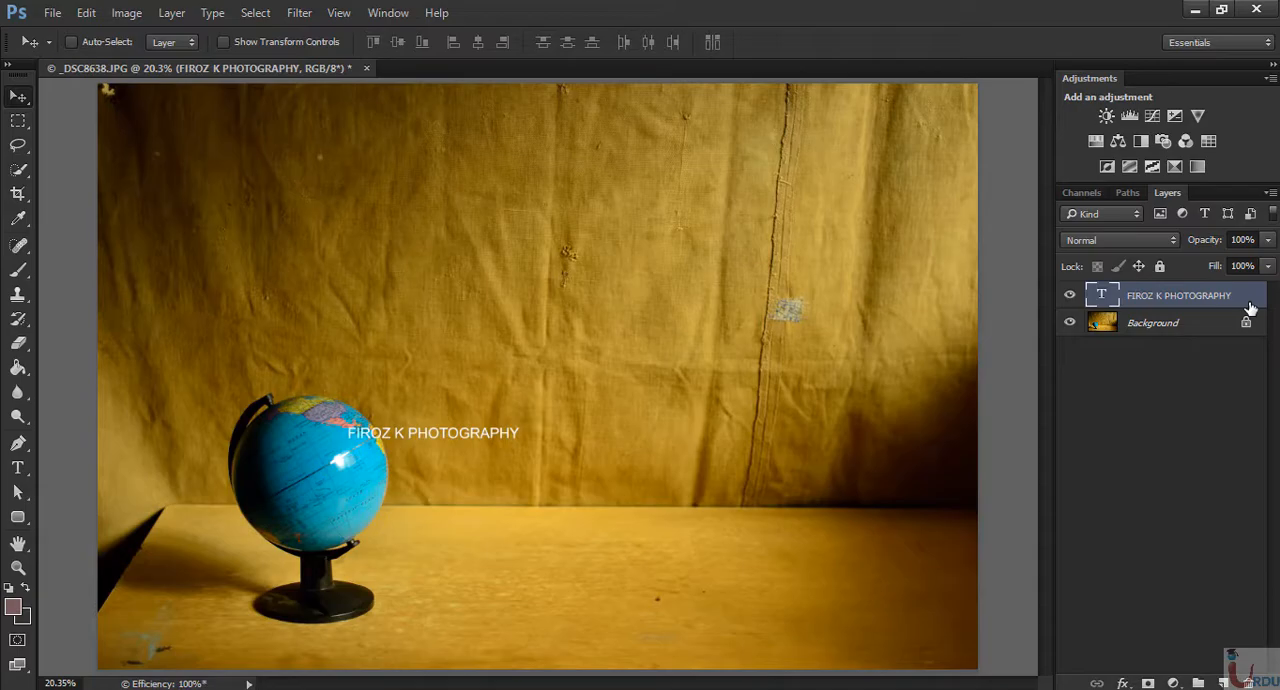
pyautogui.doubleClick(1250, 300)
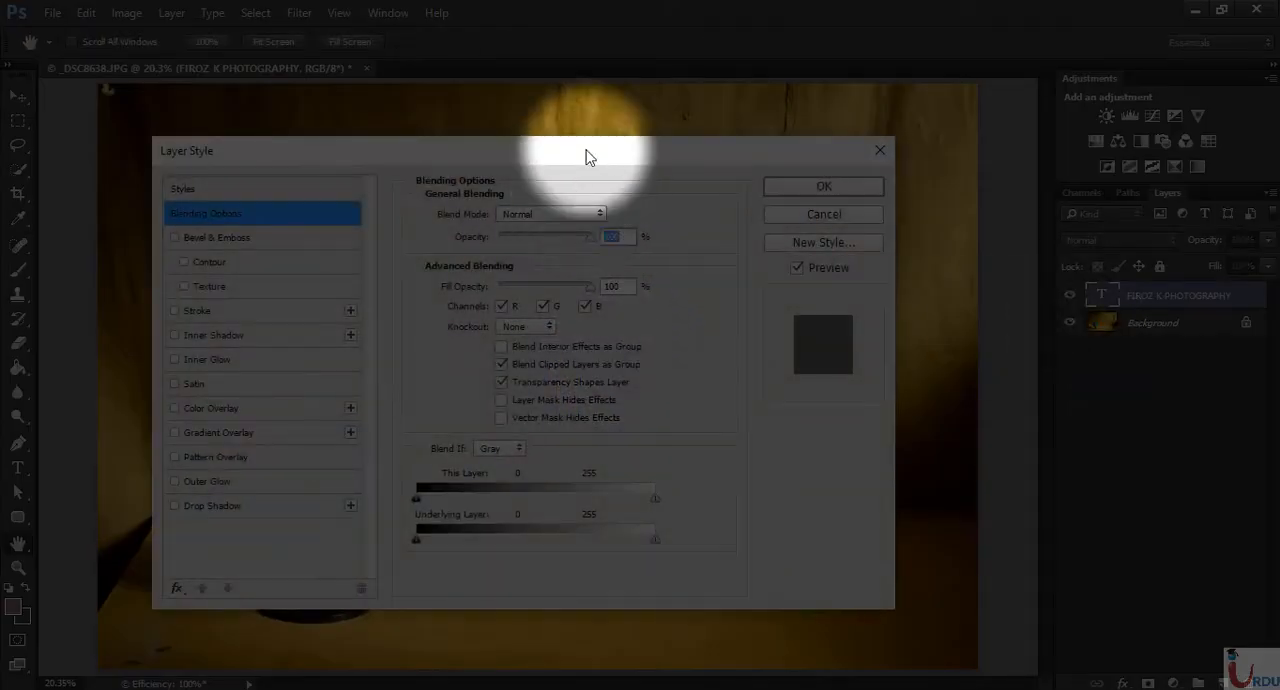
pyautogui.moveTo(588, 157); pyautogui.dragTo(935, 145)
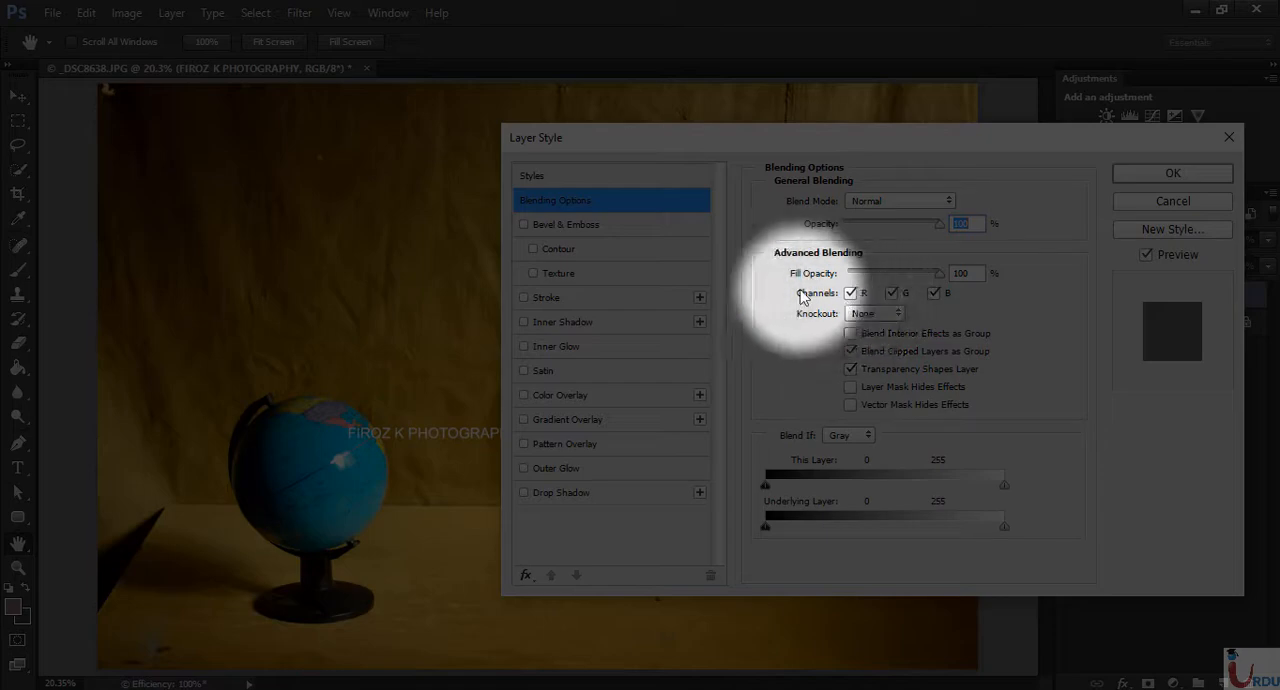
pyautogui.click(850, 294)
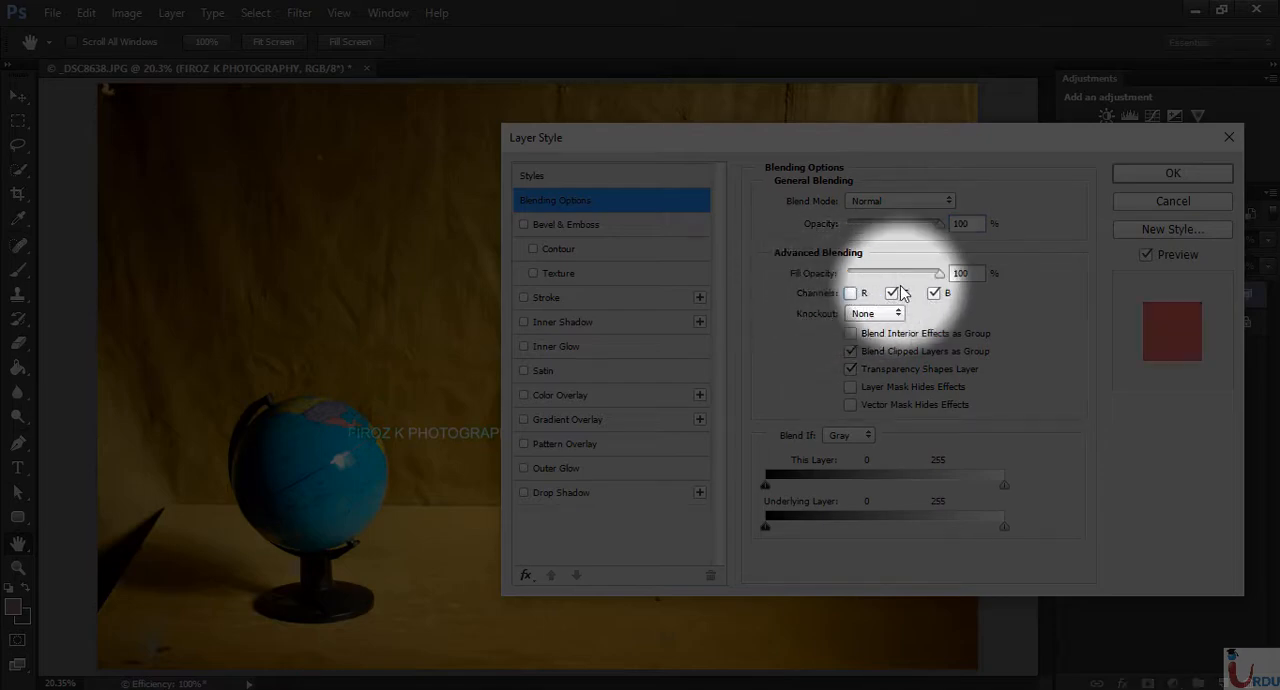
pyautogui.click(892, 294)
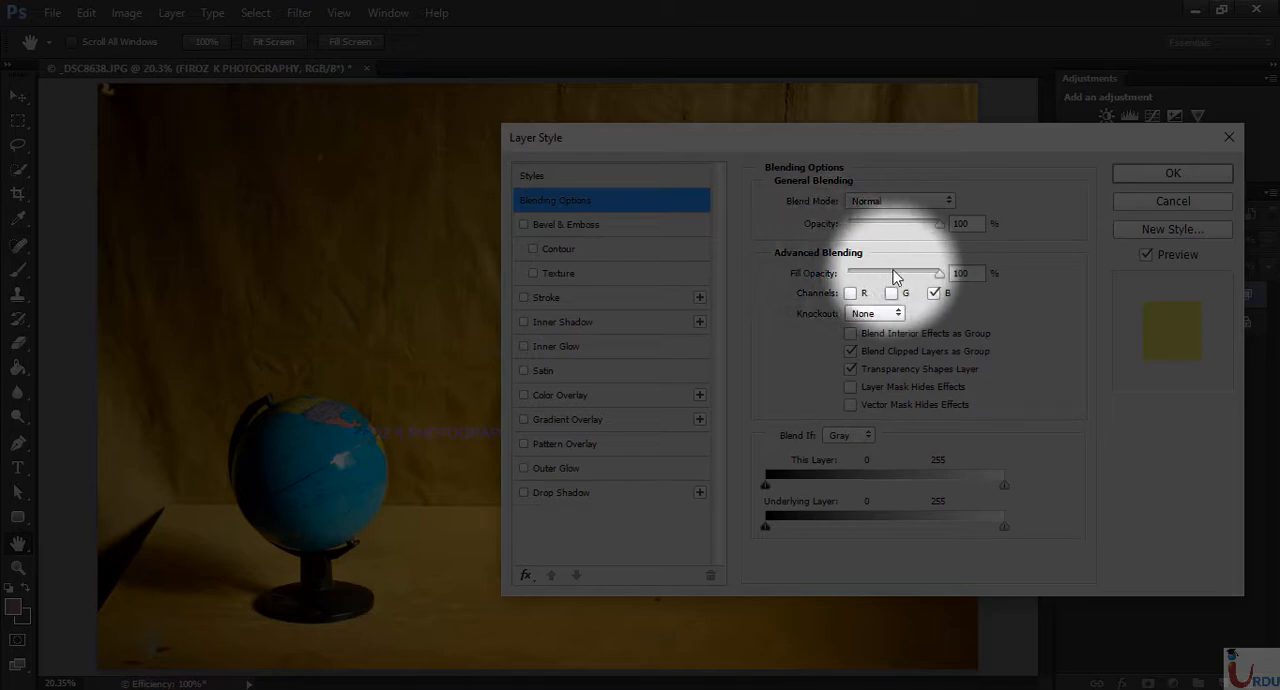
pyautogui.moveTo(922, 271); pyautogui.dragTo(790, 295)
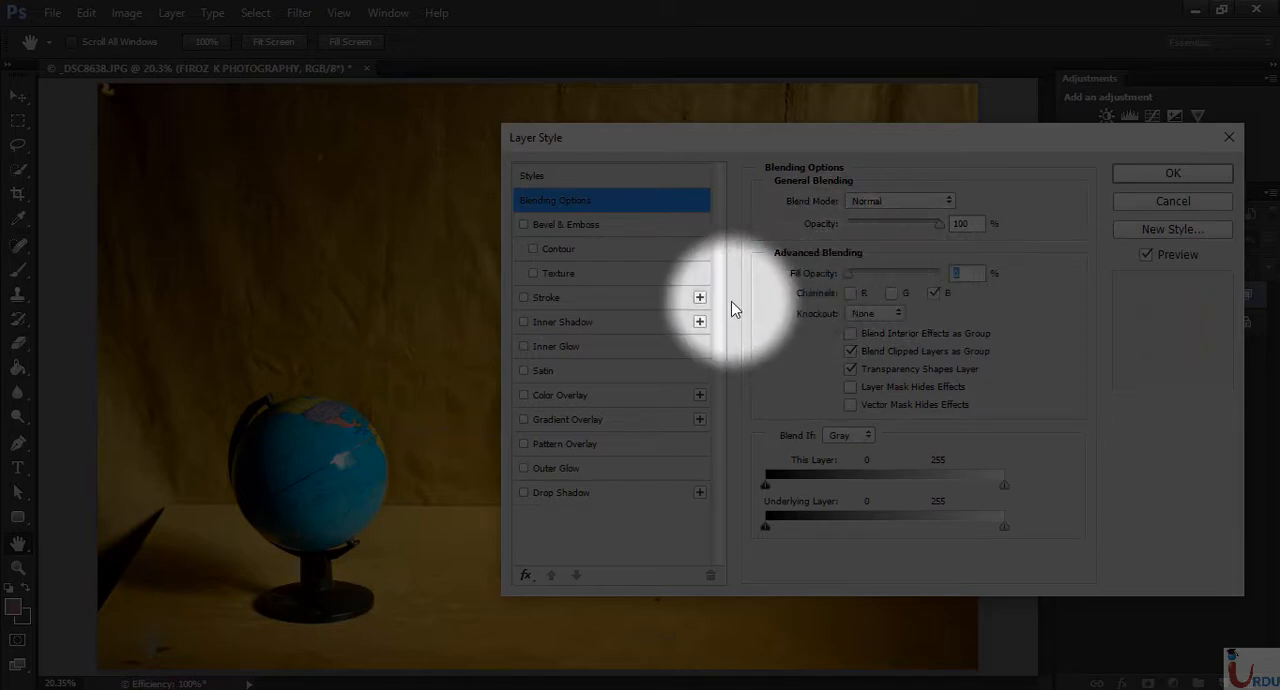
# - Add an Inner Shadow and an Outer Glow with their preset settings to the text layer and apply the layer style
pyautogui.click(576, 325)
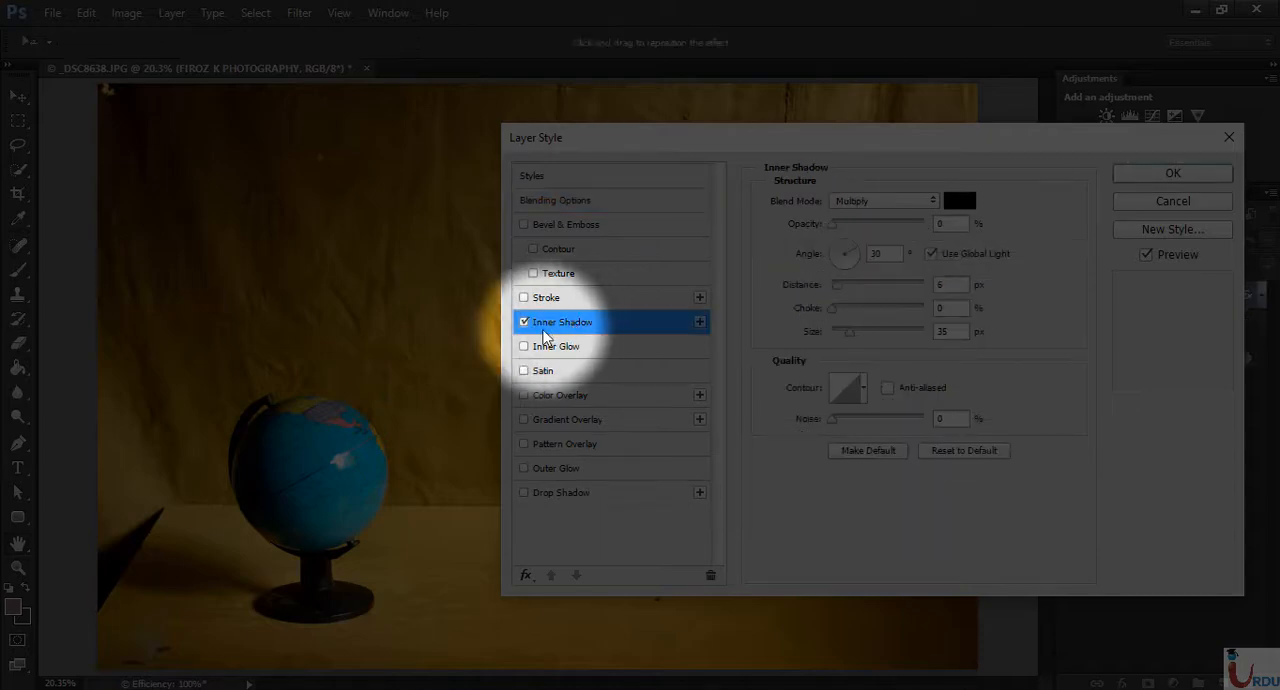
pyautogui.click(592, 468)
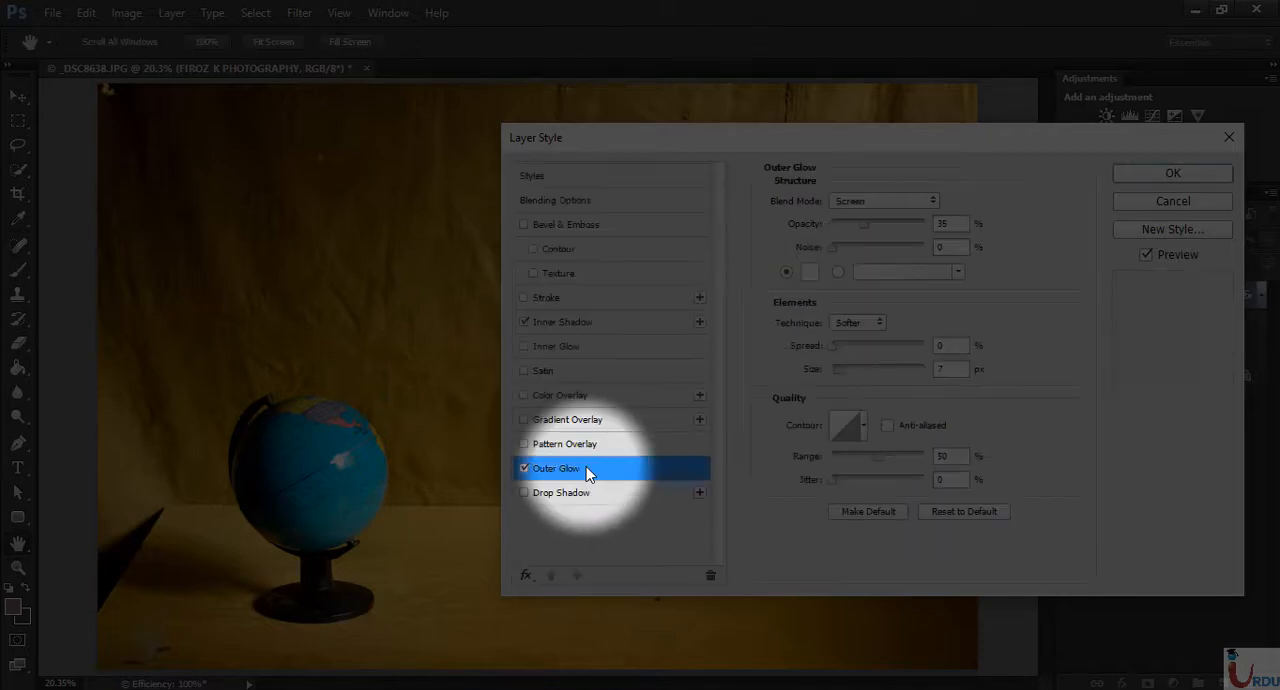
pyautogui.click(1168, 173)
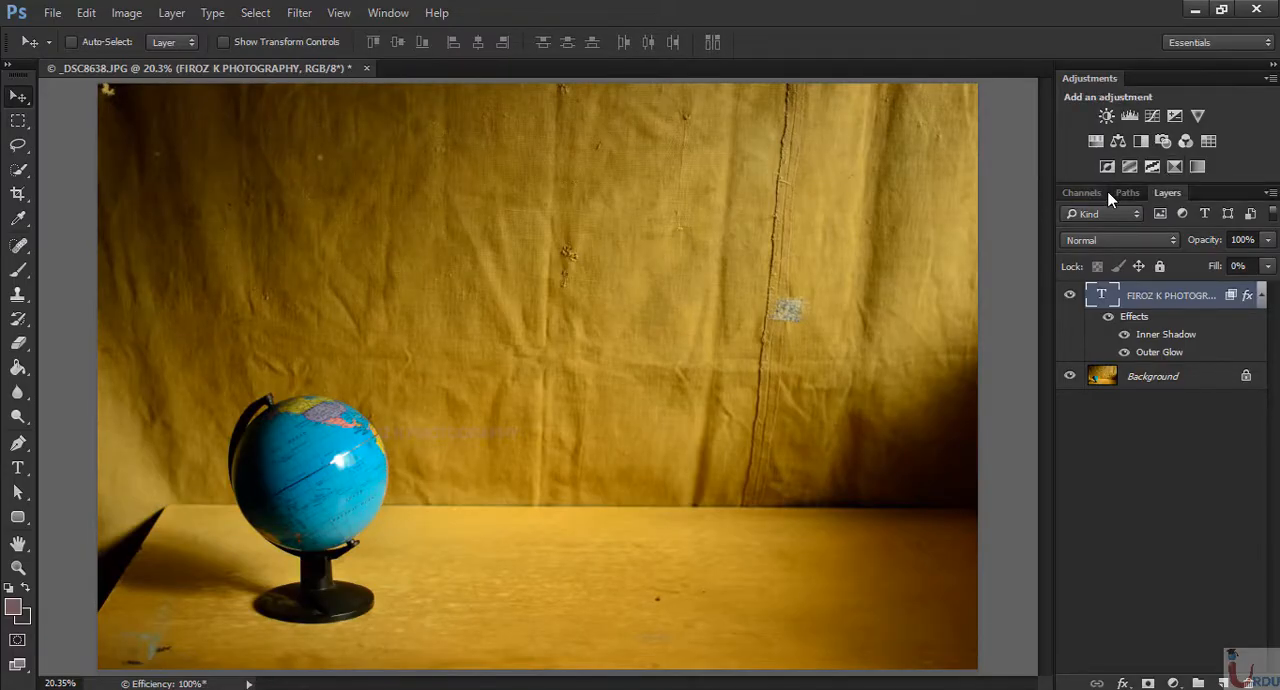
# - Inspect the faint text watermark up close and move it onto the cloth backdrop above the globe
pyautogui.hotkey('ctrl', '+')
pyautogui.hotkey('ctrl', '+')
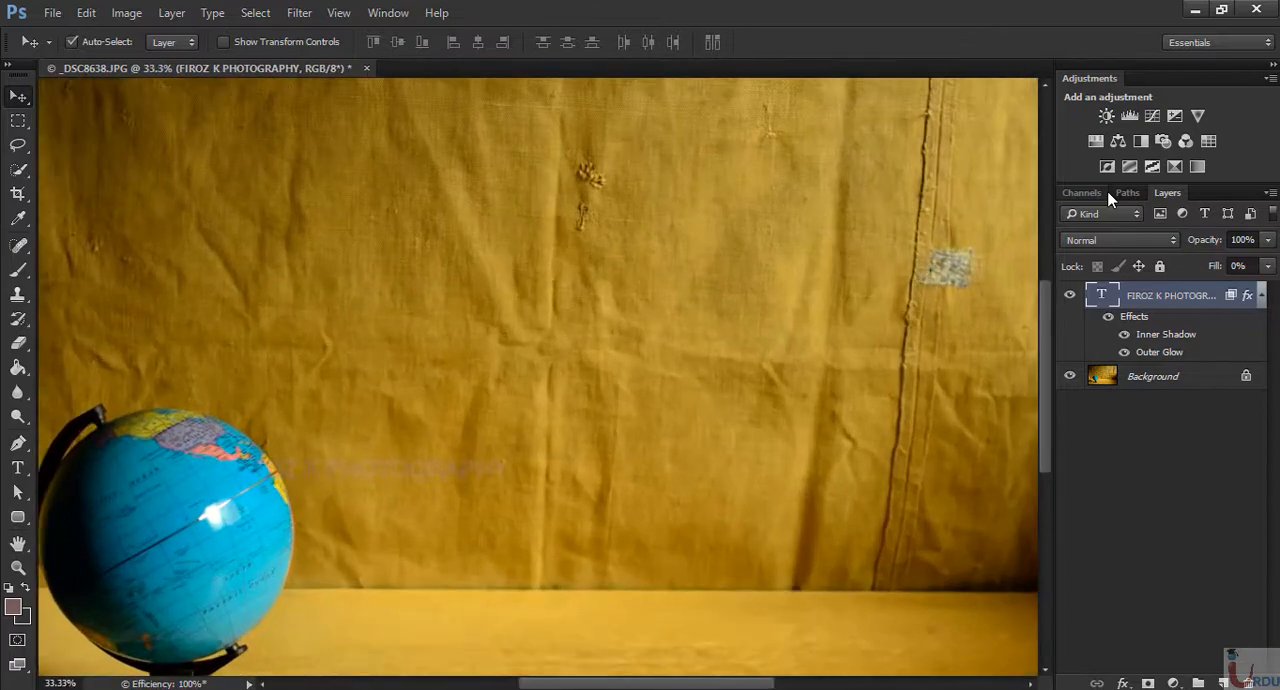
pyautogui.hotkey('ctrl', '+')
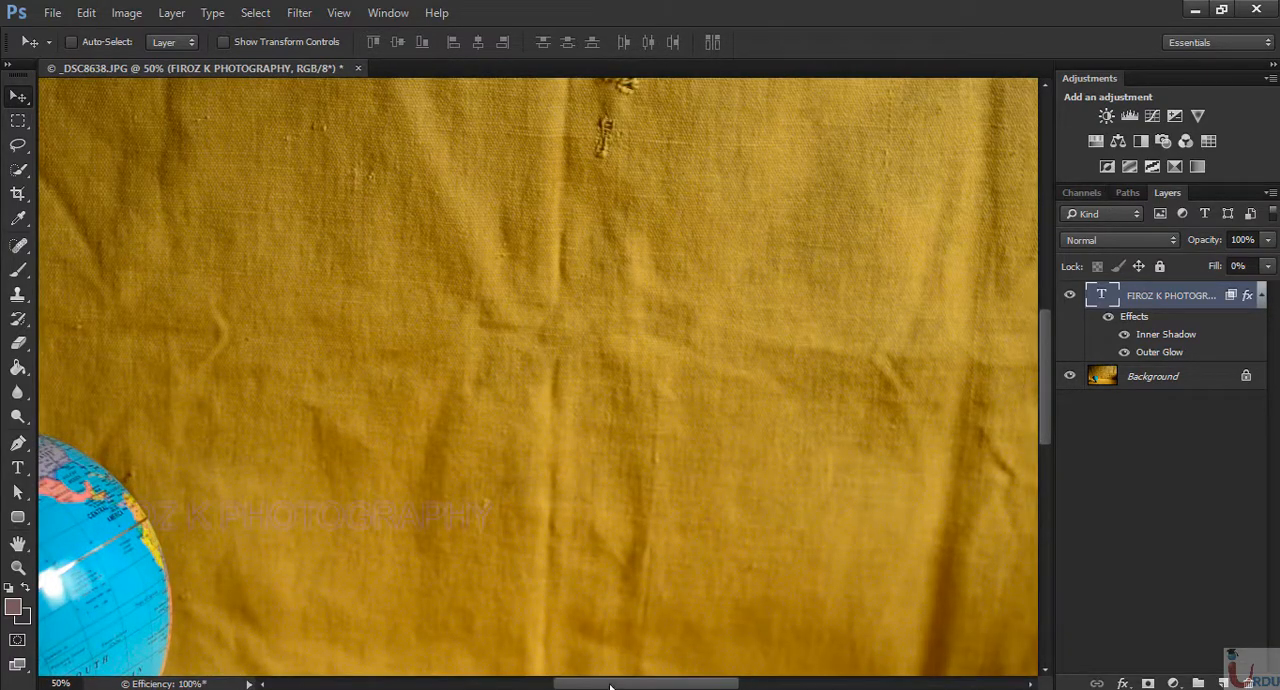
pyautogui.moveTo(613, 683); pyautogui.dragTo(568, 683)
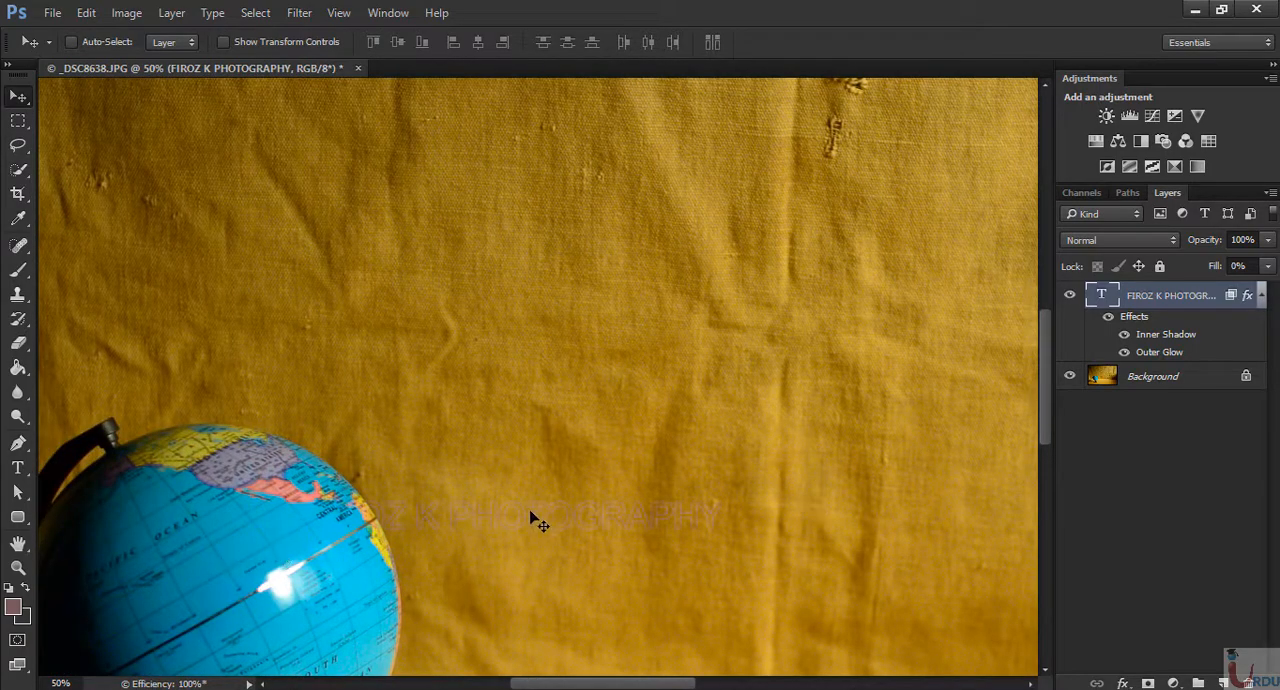
pyautogui.hotkey('ctrl', '-')
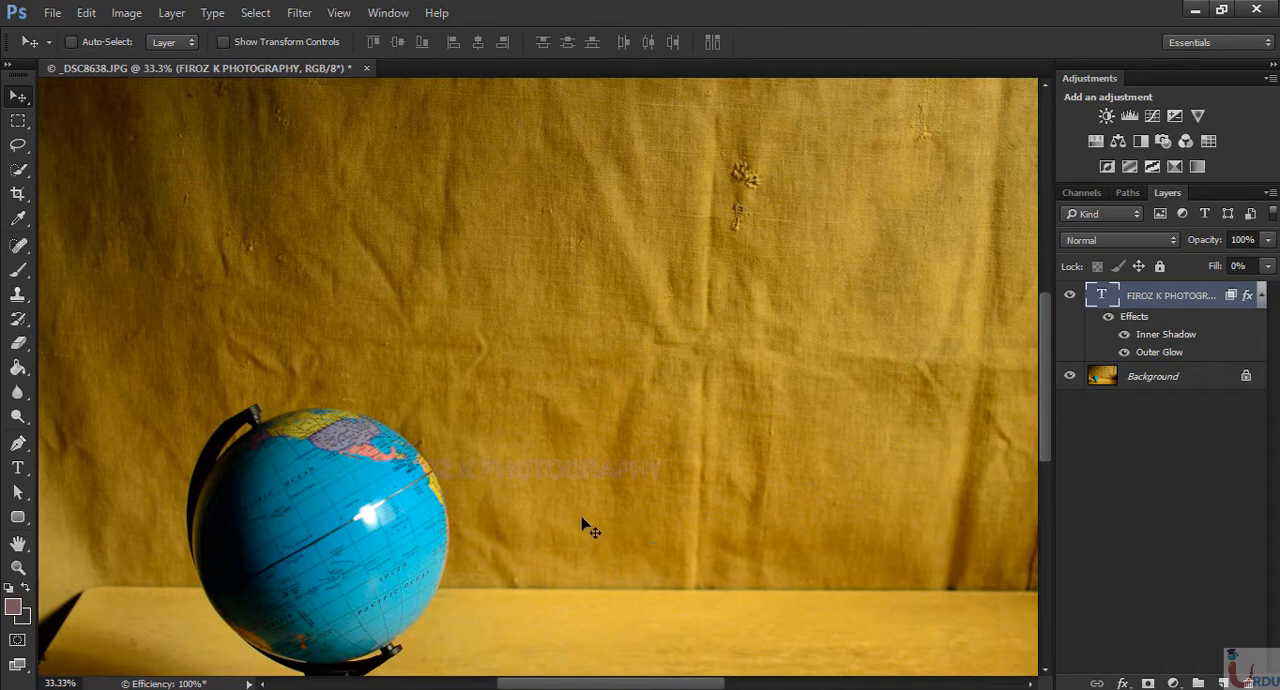
pyautogui.moveTo(585, 487); pyautogui.dragTo(433, 231)
pyautogui.hotkey('ctrl', '-')
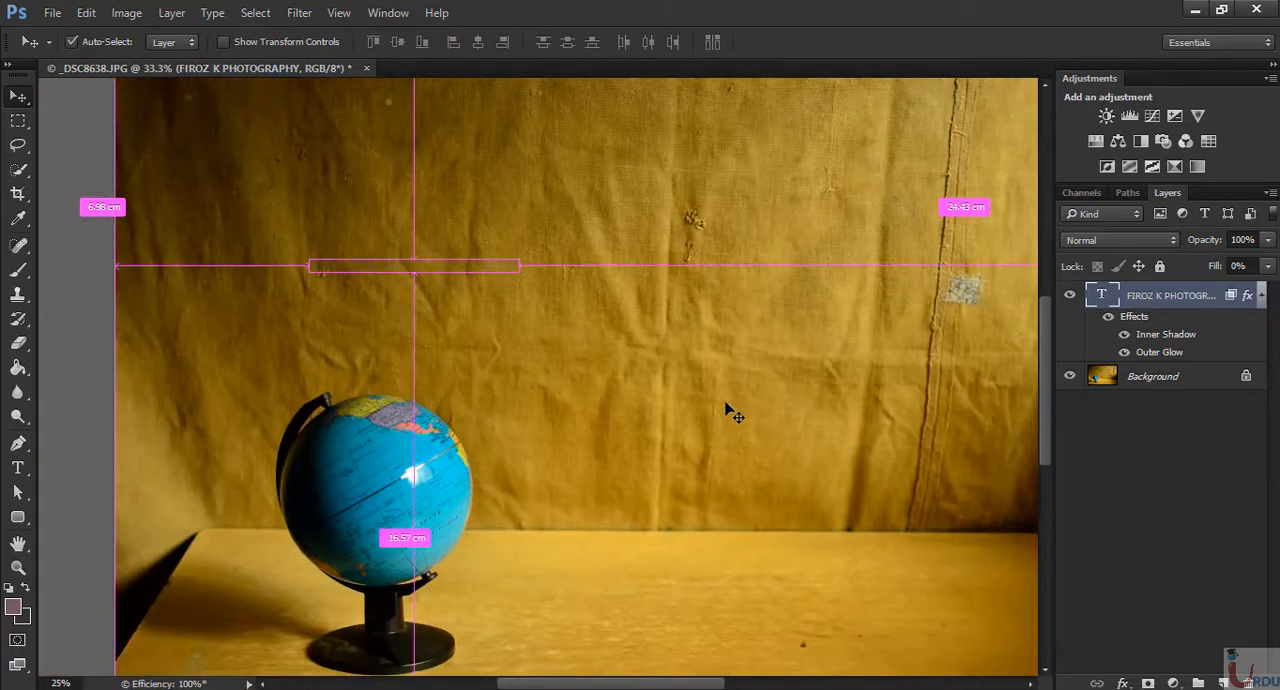
pyautogui.scroll(3, 277, 551)
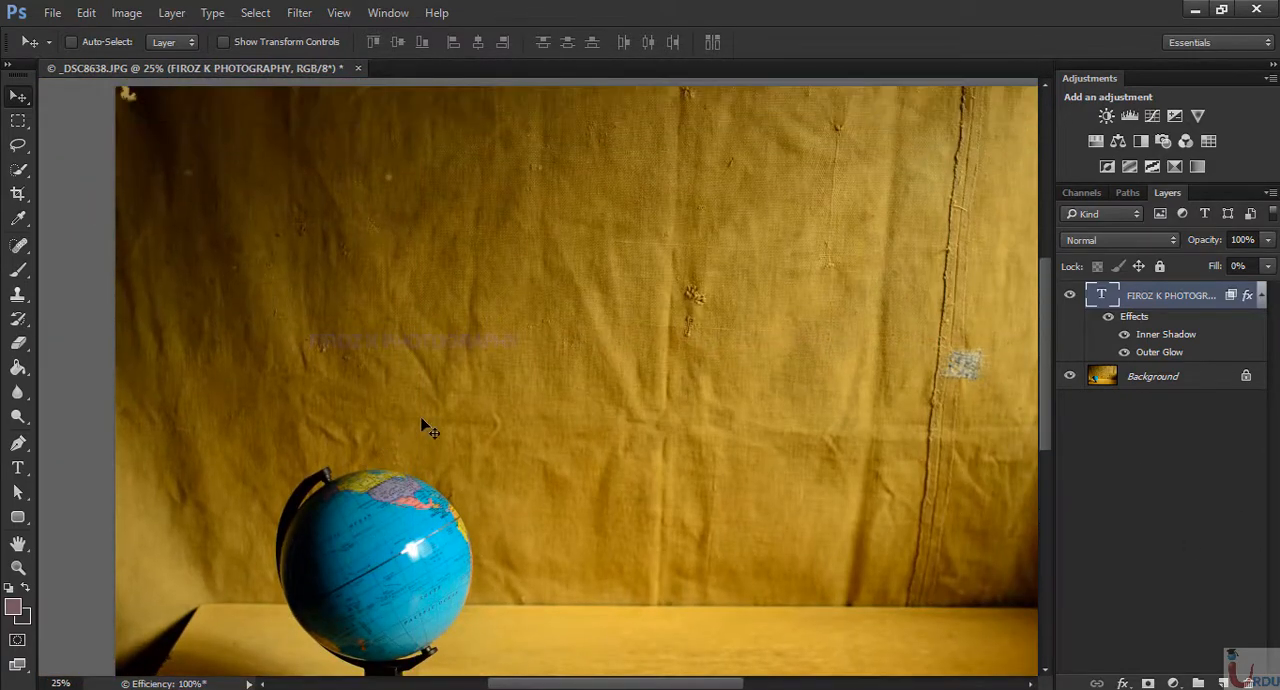
pyautogui.hotkey('ctrl', '0')
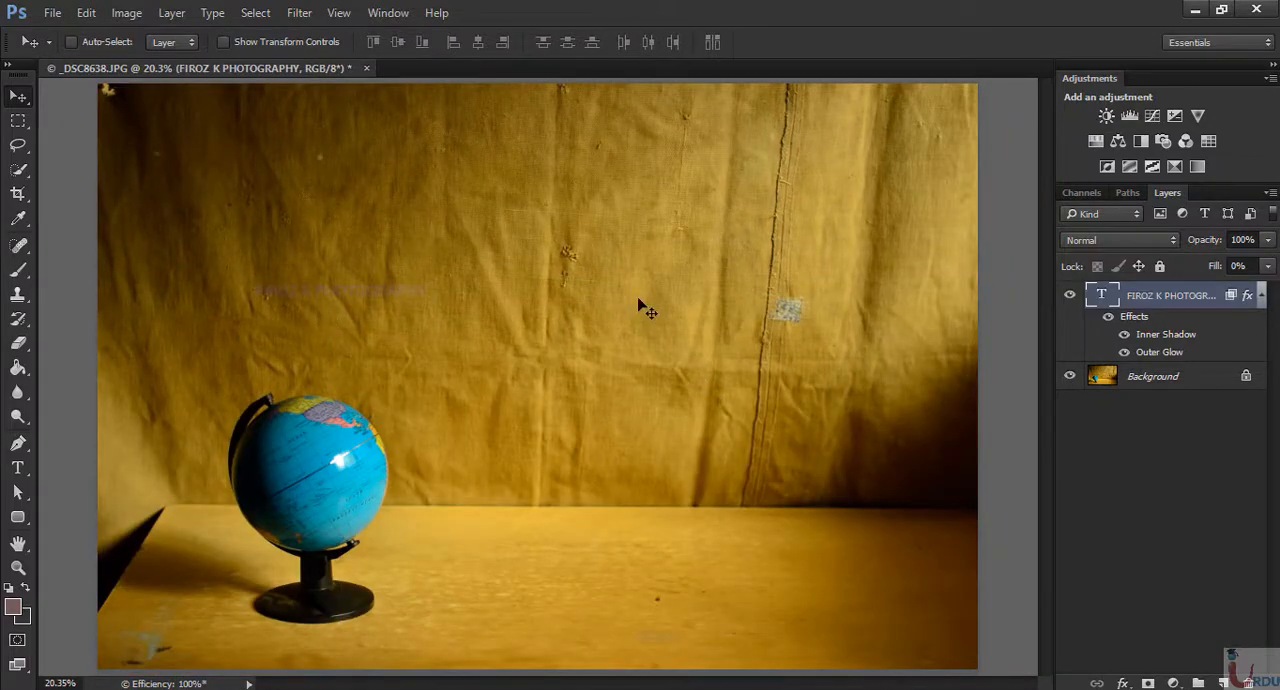
# - Display only the Blue channel and examine how legible the hidden text watermark is in it
pyautogui.click(1085, 195)
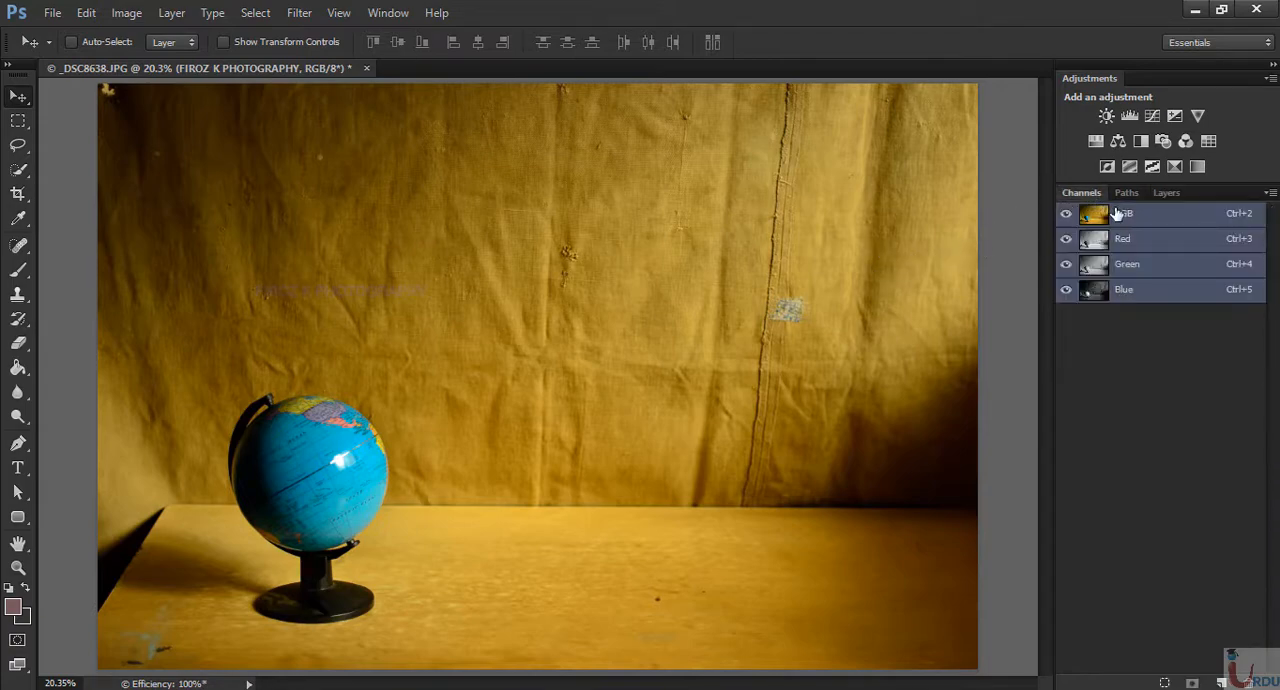
pyautogui.click(1170, 290)
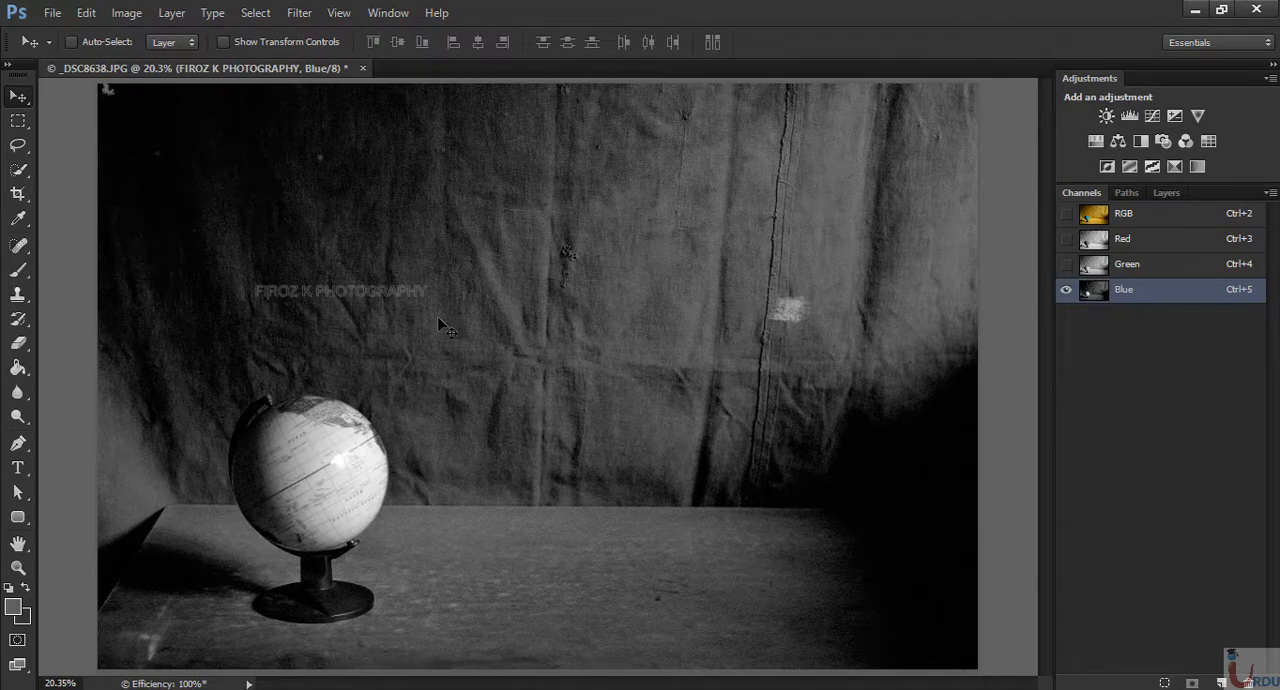
pyautogui.hotkey('ctrl', '+')
pyautogui.hotkey('ctrl', '+')
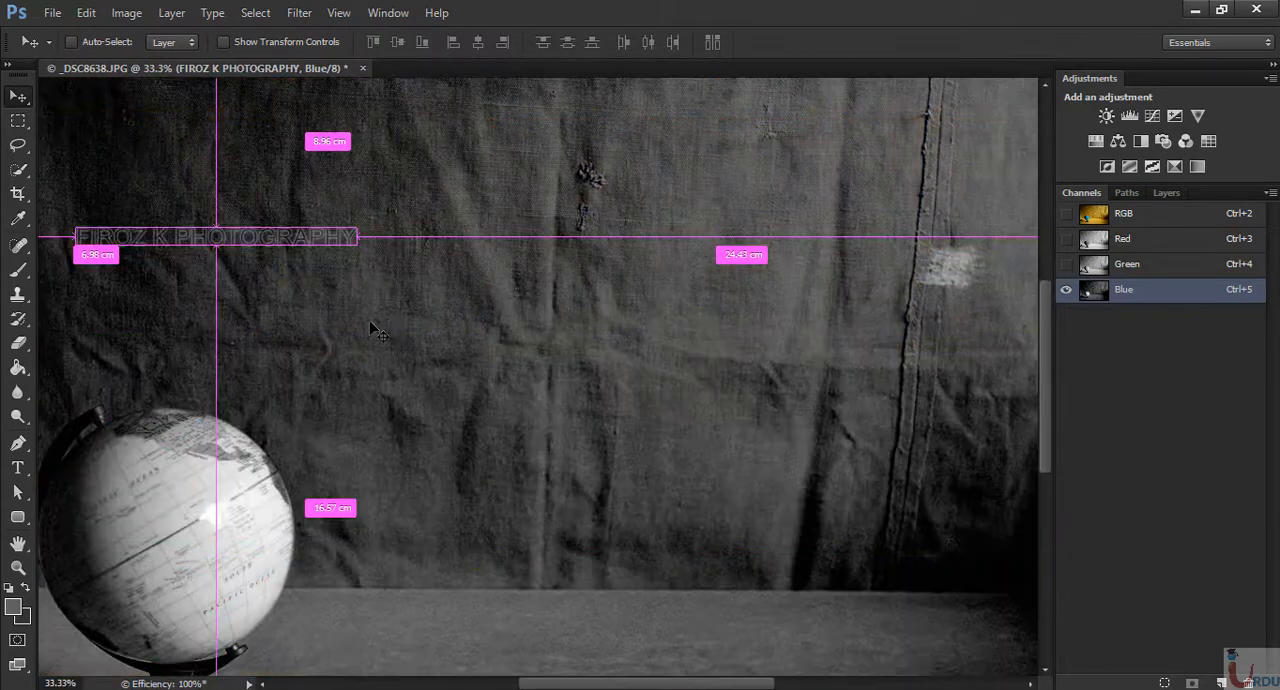
pyautogui.scroll(1, 372, 333)
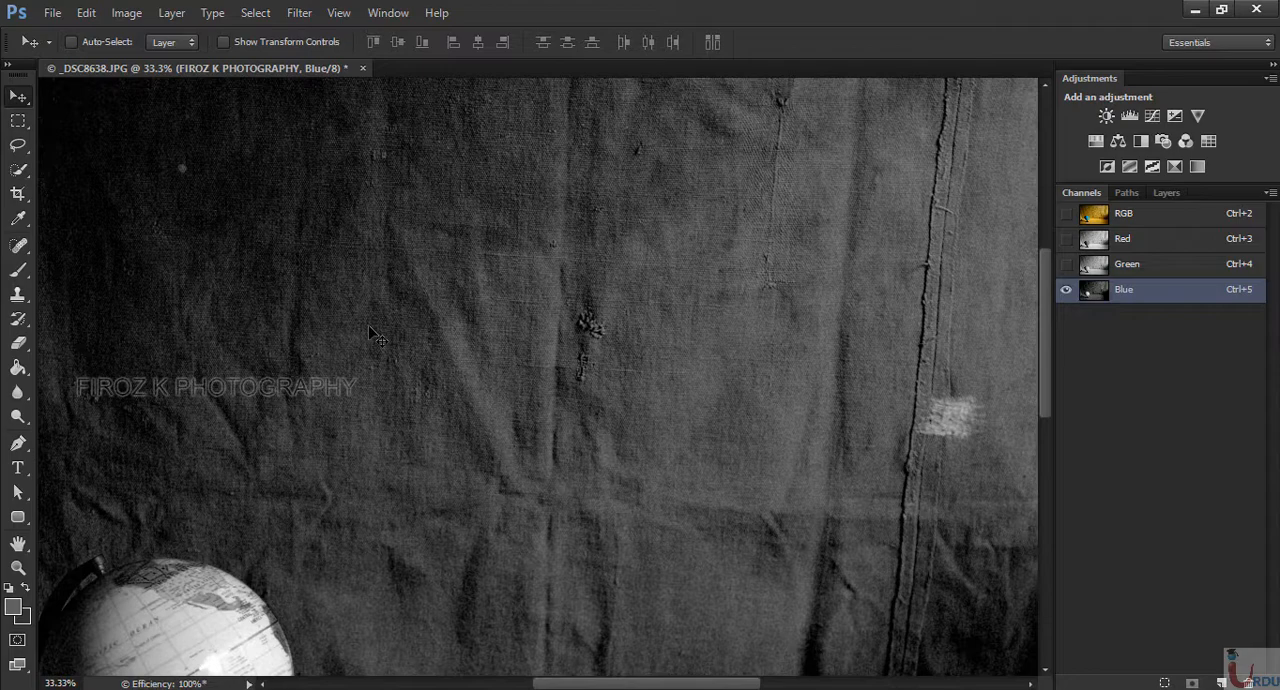
pyautogui.hotkey('ctrl', '-')
pyautogui.hotkey('ctrl', '-')
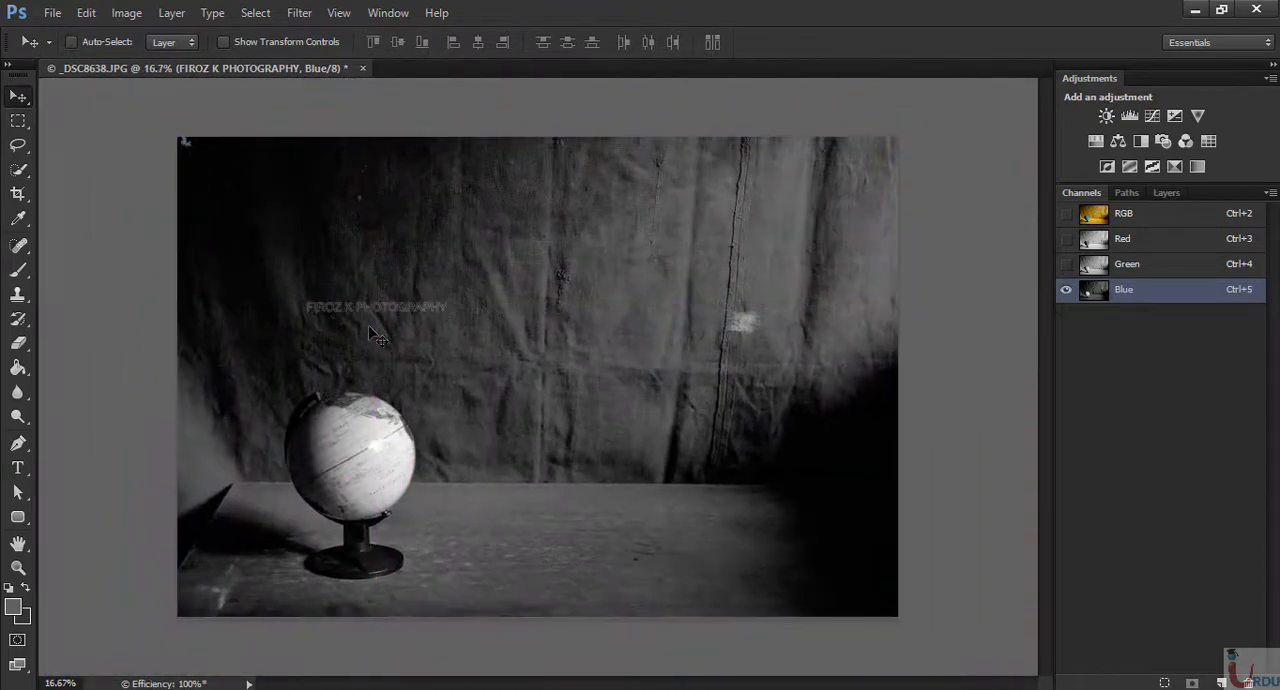